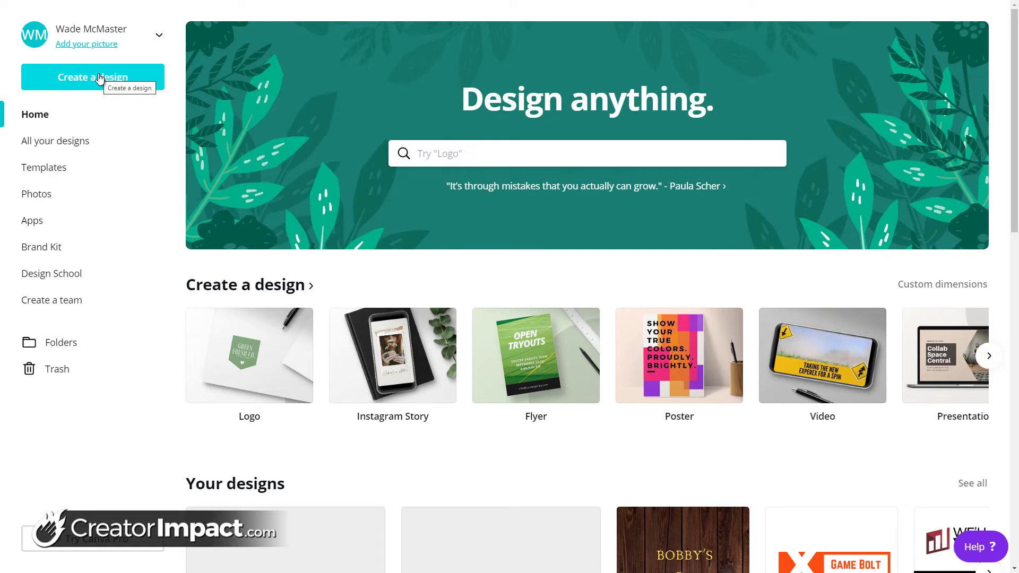
Step: Create a new custom-size Canva design of 1080 × 1080 px
left_click(99, 78)
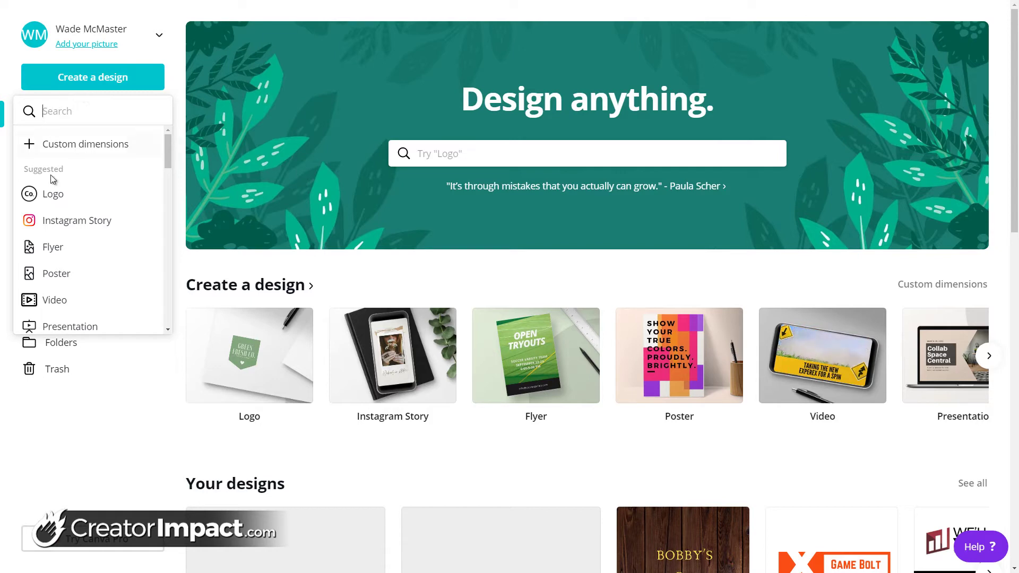
left_click(68, 144)
type("1080")
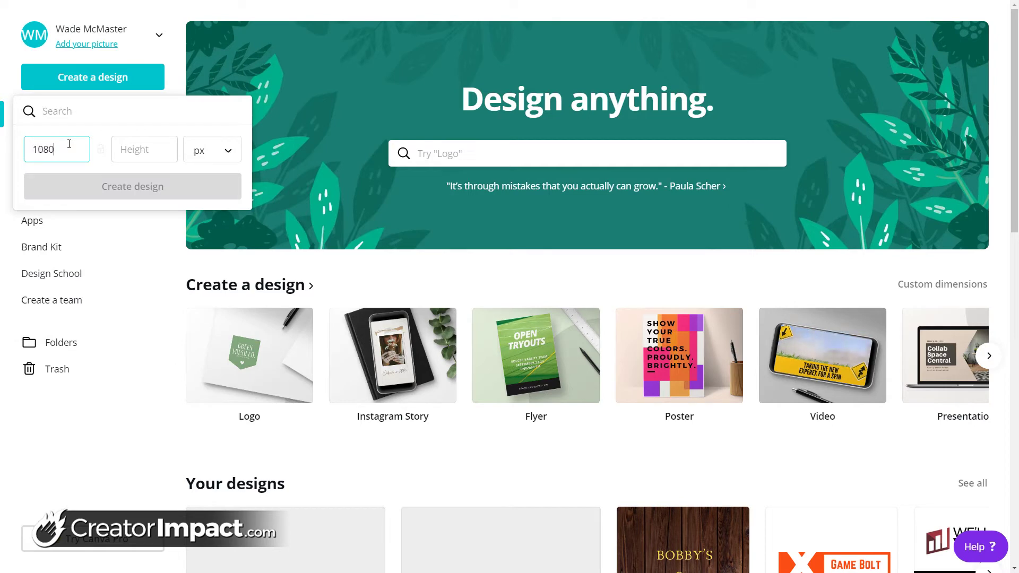
key("Tab")
type("1080")
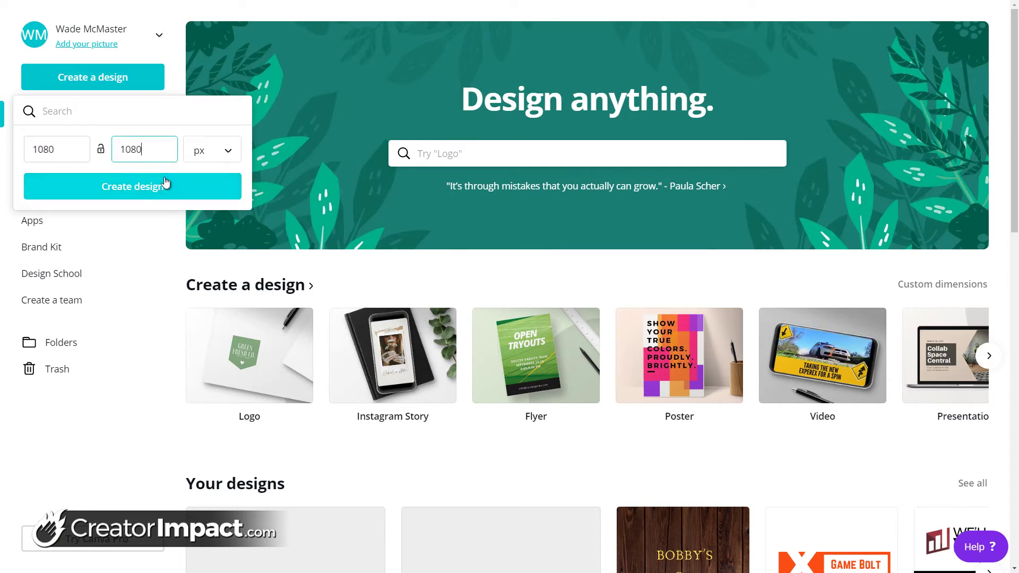
left_click(165, 183)
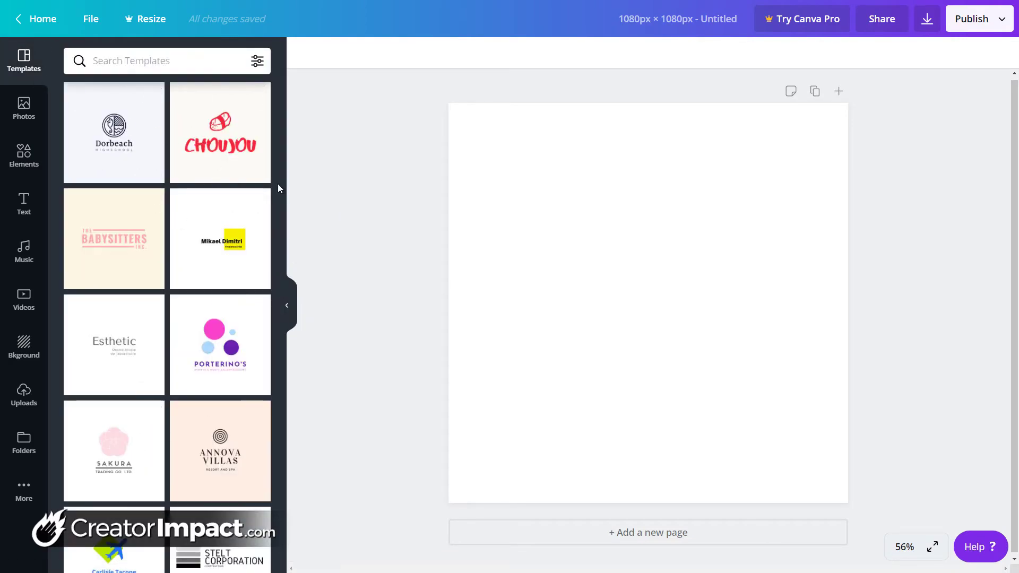
Step: Apply the CHOUJOU logo template and change its text to CHANGE
left_click(243, 166)
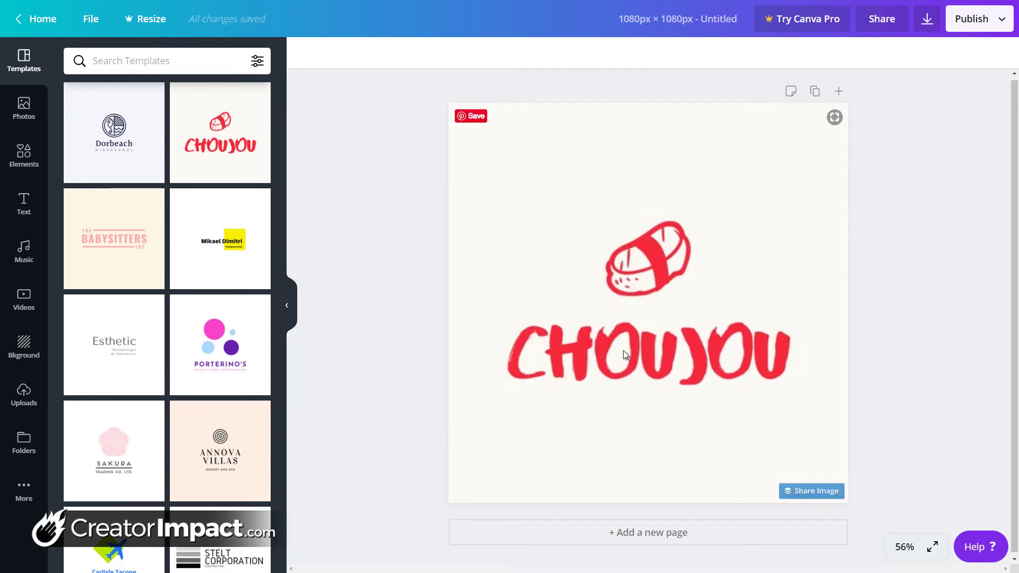
left_click(672, 356)
left_click(696, 358)
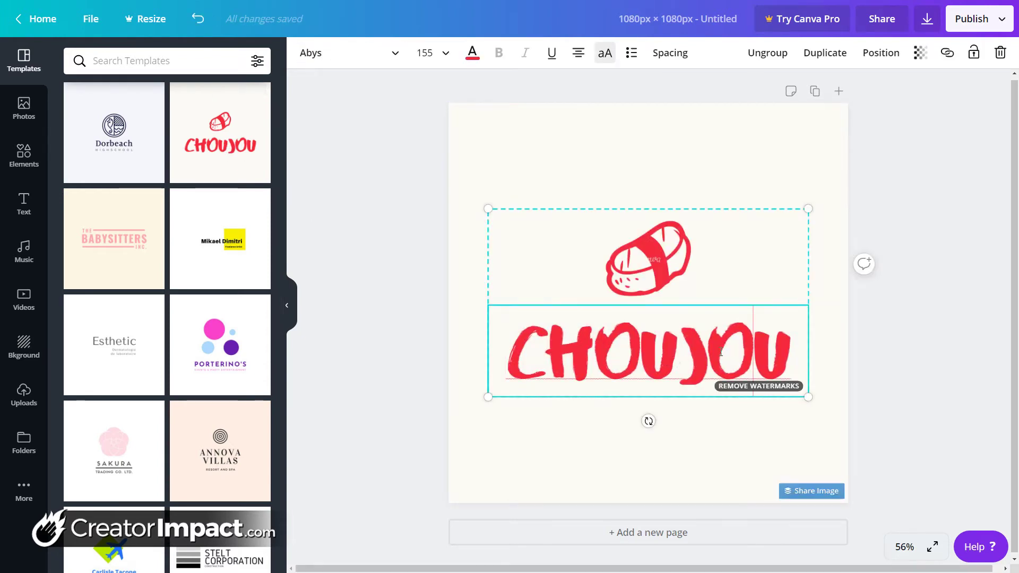
left_click_drag(753, 352, 487, 345)
type("CHANGU")
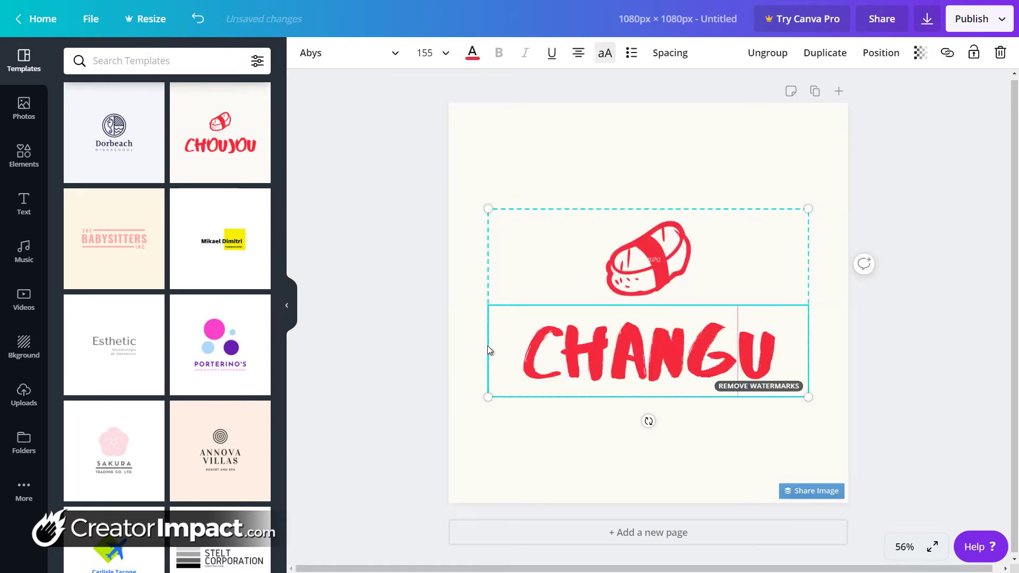
double_click(513, 353)
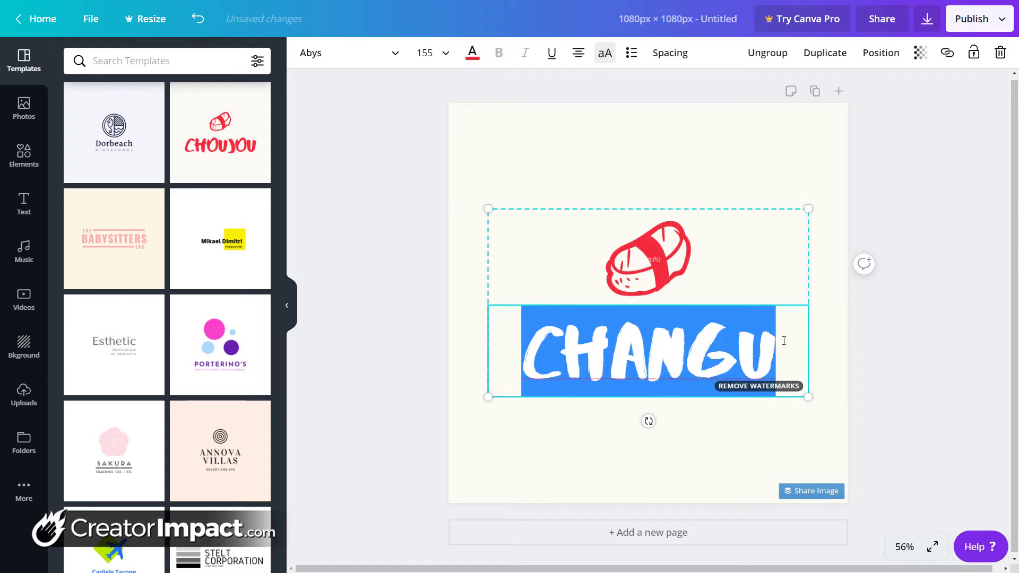
type("CHANGE")
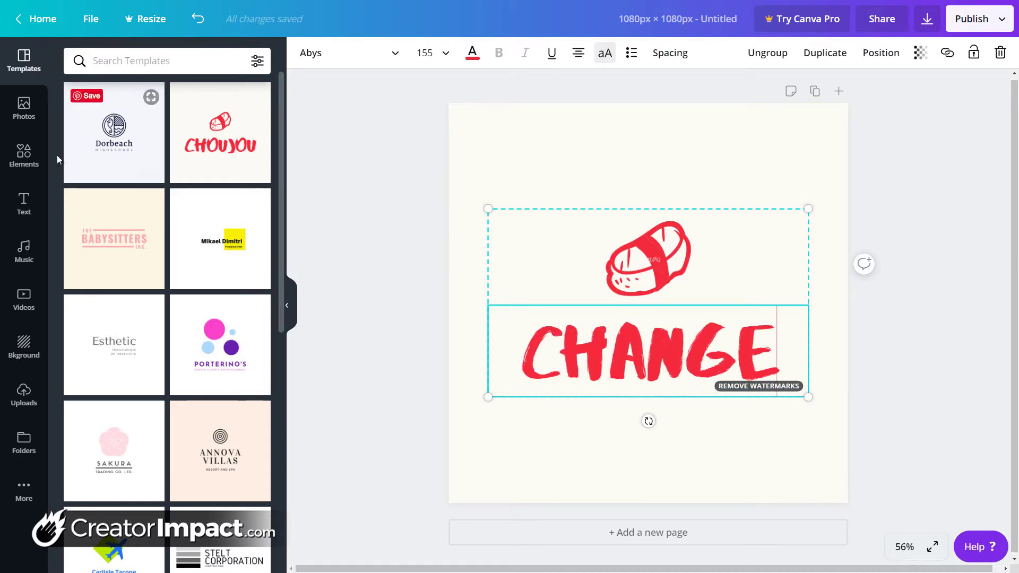
Step: Delete the template's text and logo, leaving an empty page
scroll(106, 255, "down", 12)
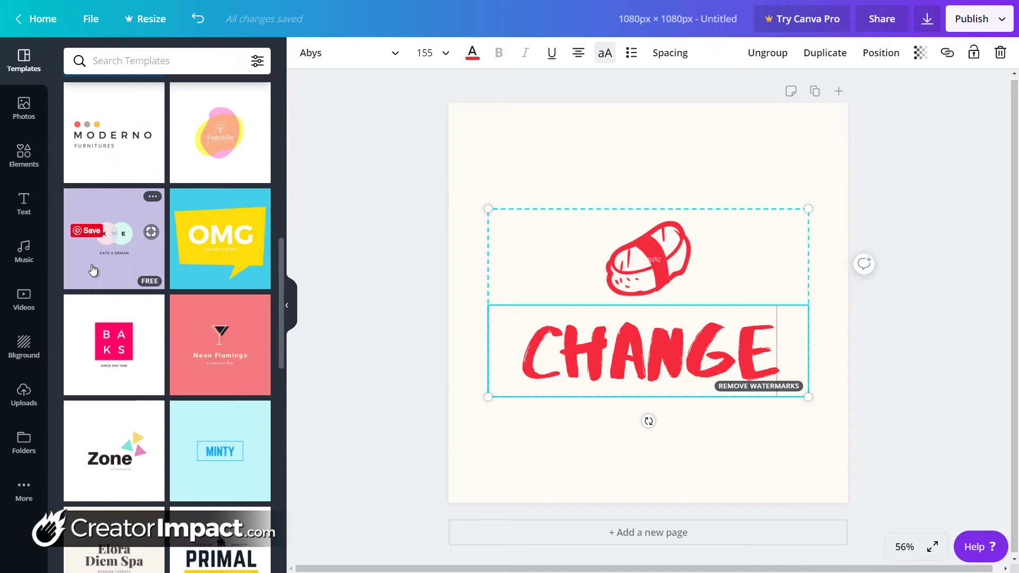
scroll(93, 271, "down", 6)
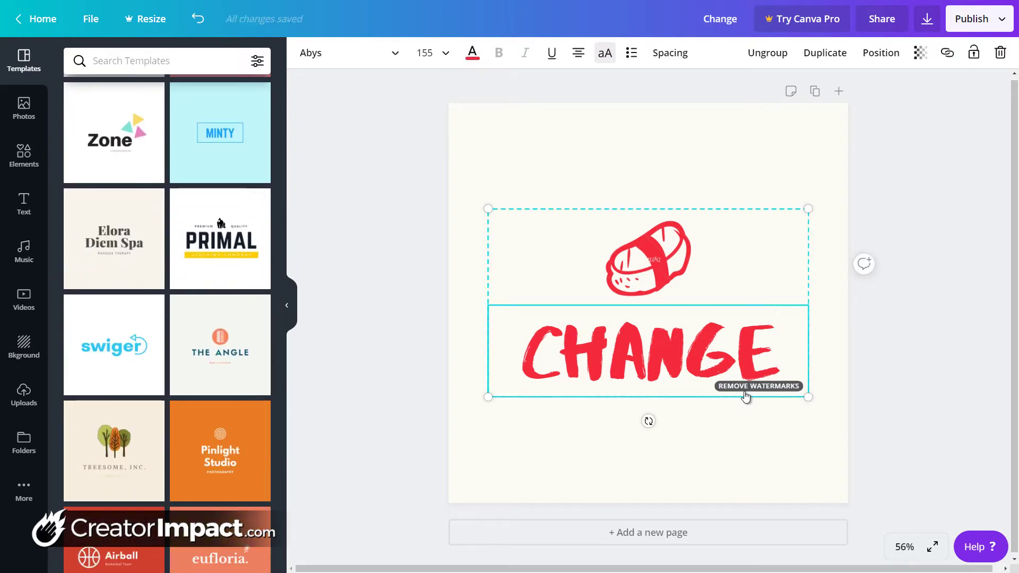
key("Delete")
key("Delete")
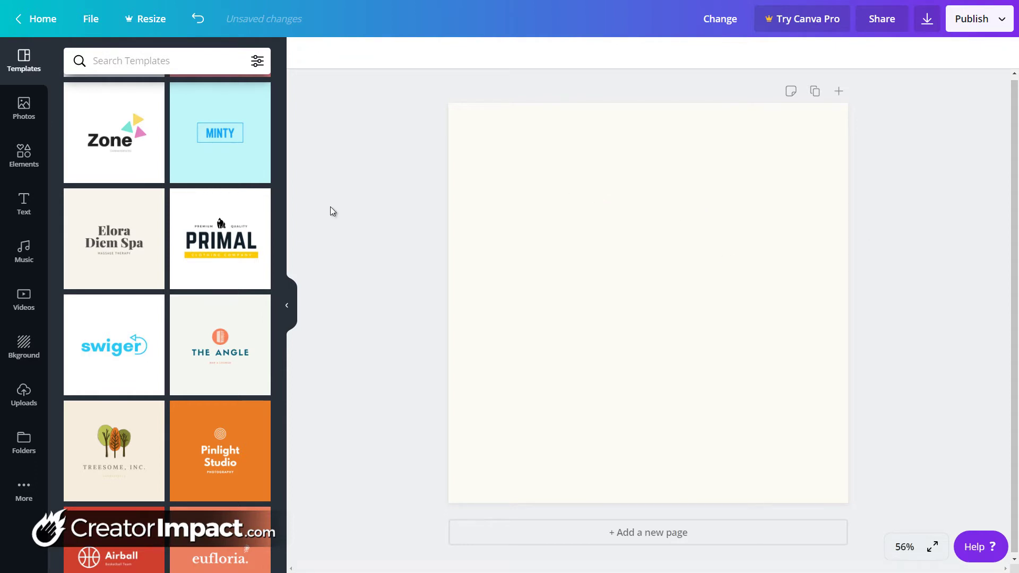
Step: Make the page background black
left_click(21, 350)
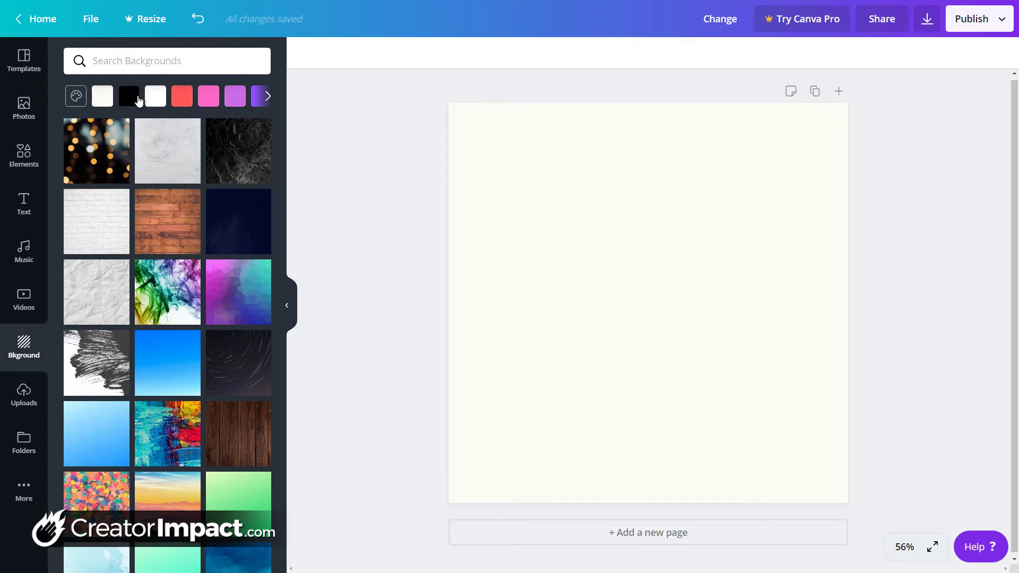
left_click(136, 99)
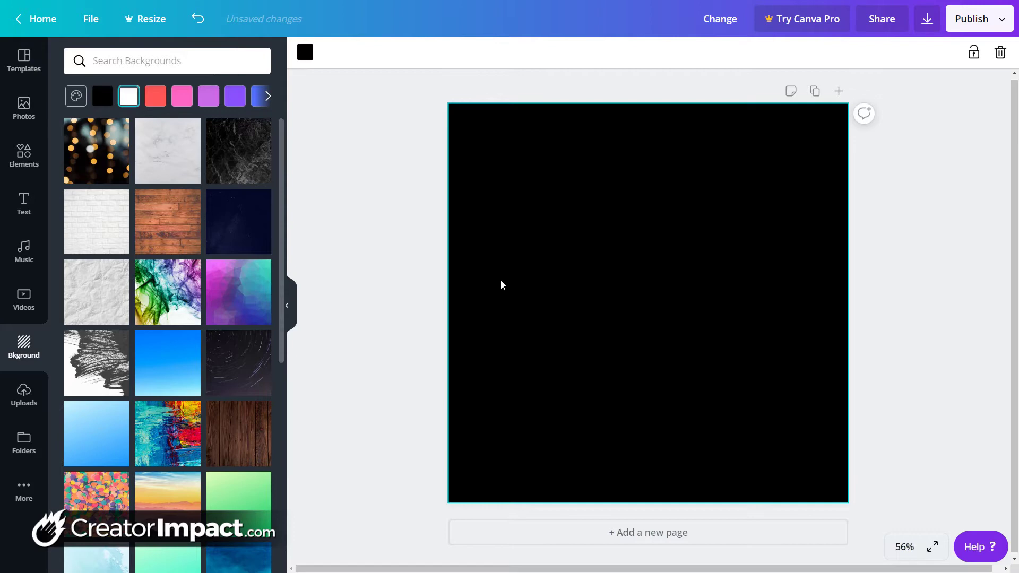
left_click(912, 334)
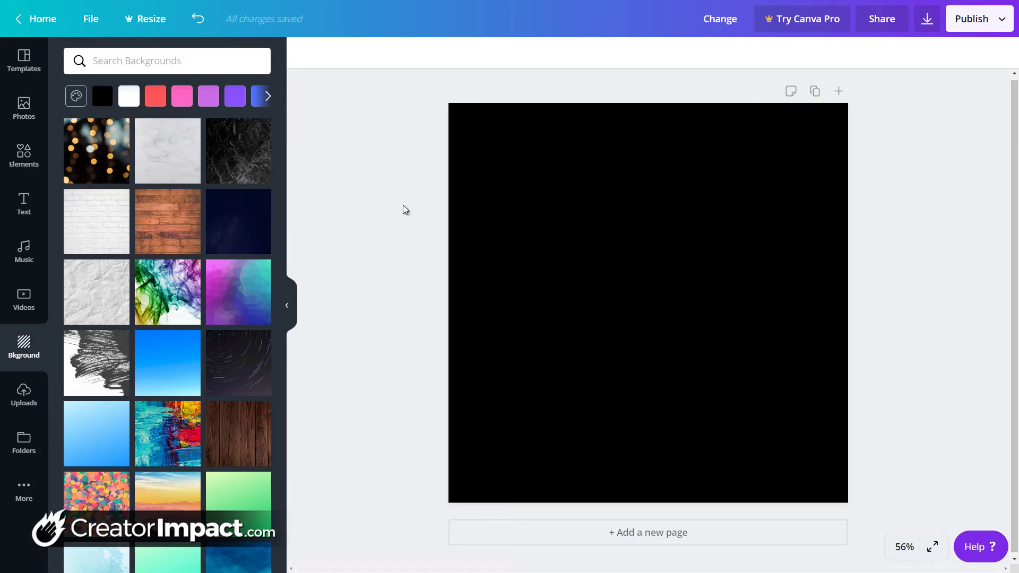
Step: Add a heading to the page reading ROCKER
left_click(18, 206)
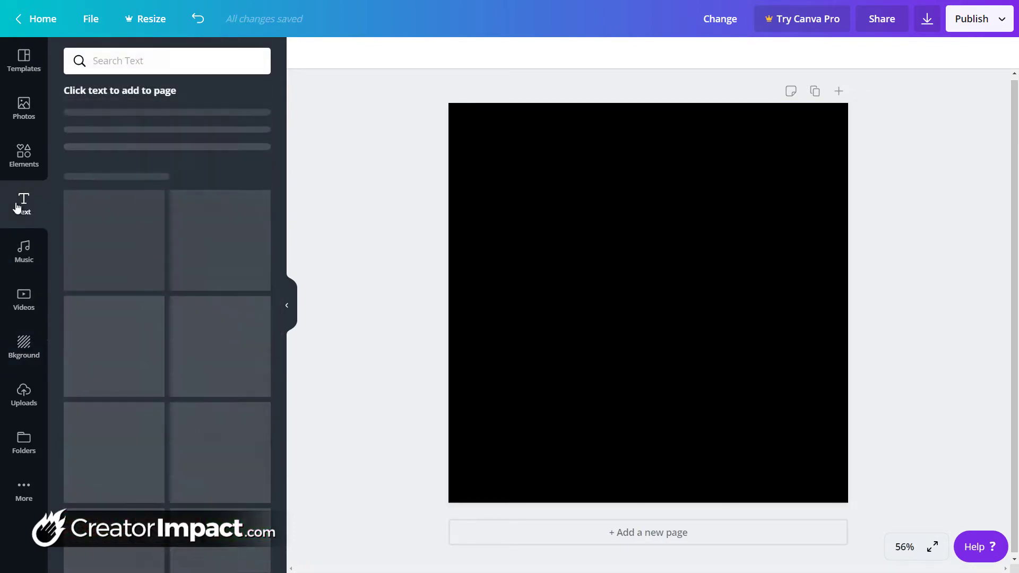
left_click(133, 126)
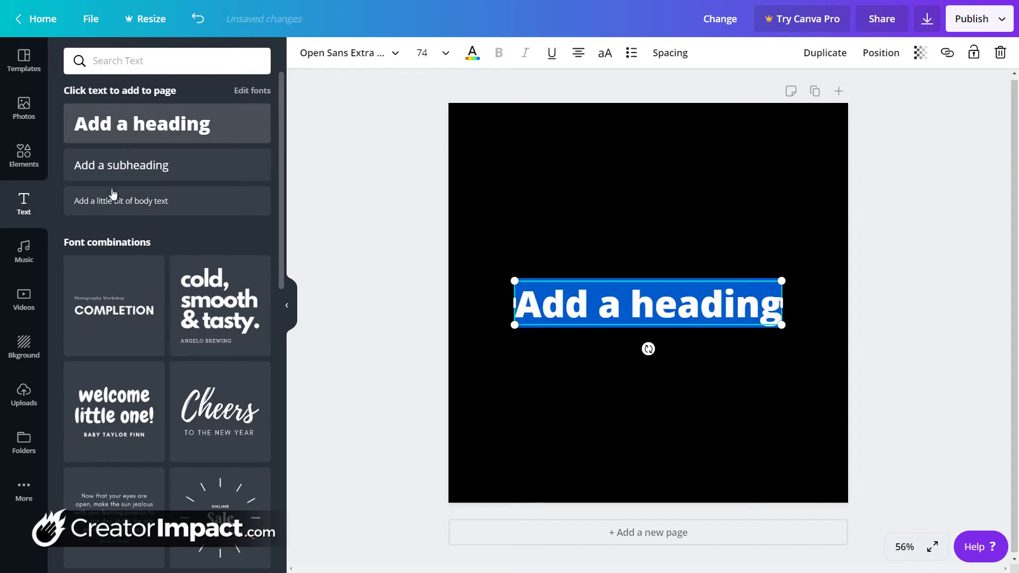
left_click(615, 327)
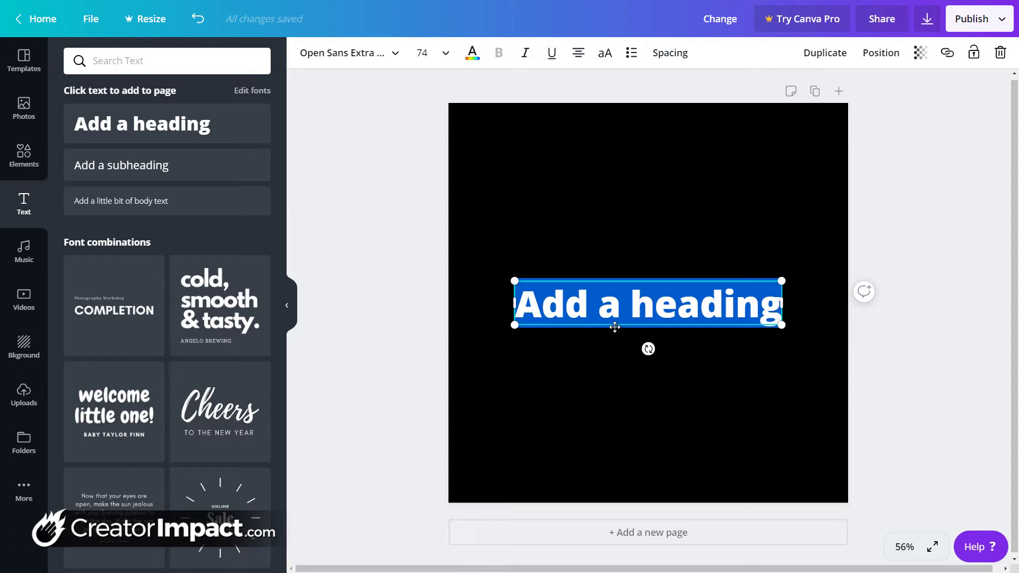
type("bUS")
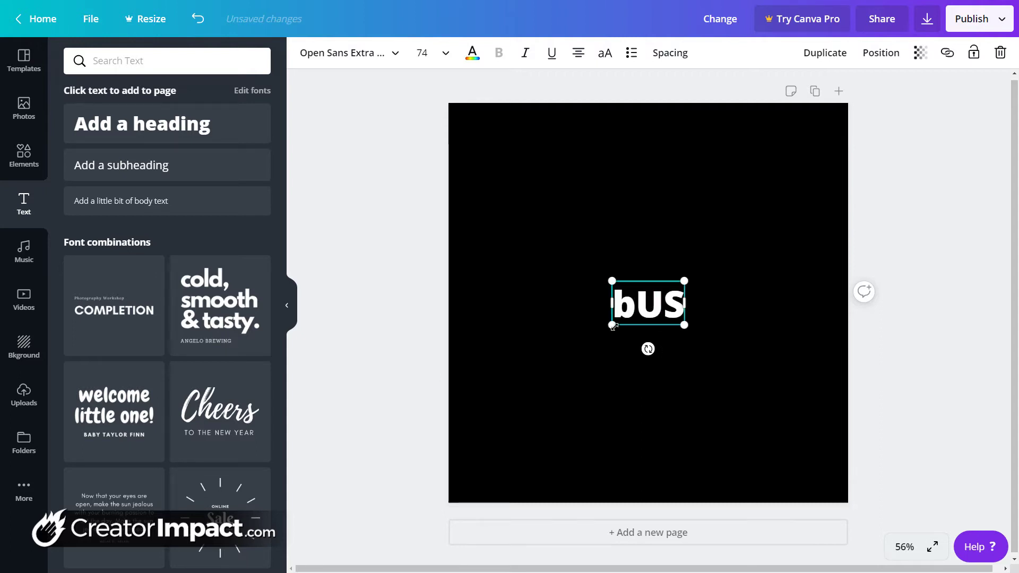
key("BackSpace")
key("BackSpace")
key("BackSpace")
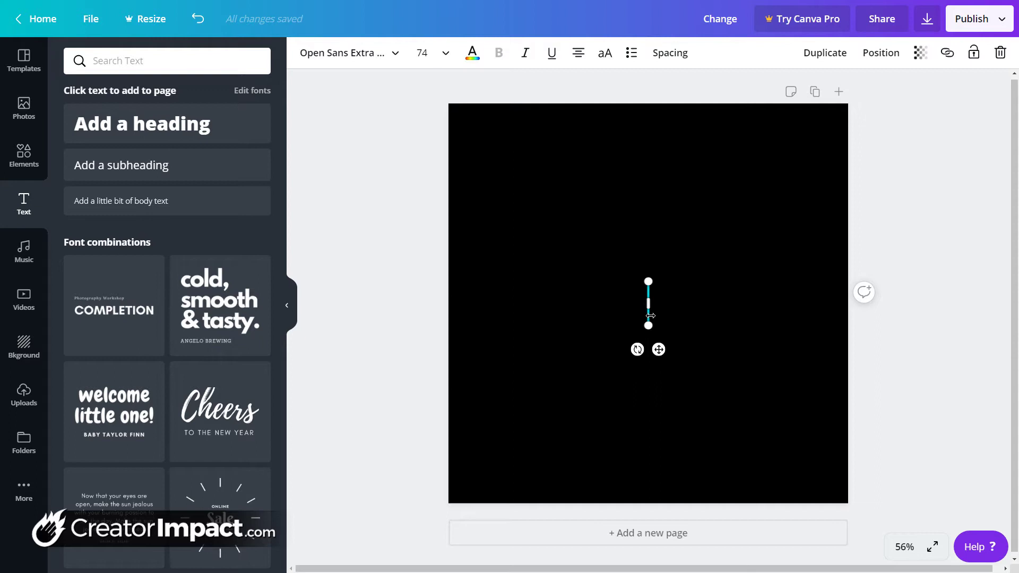
type("R")
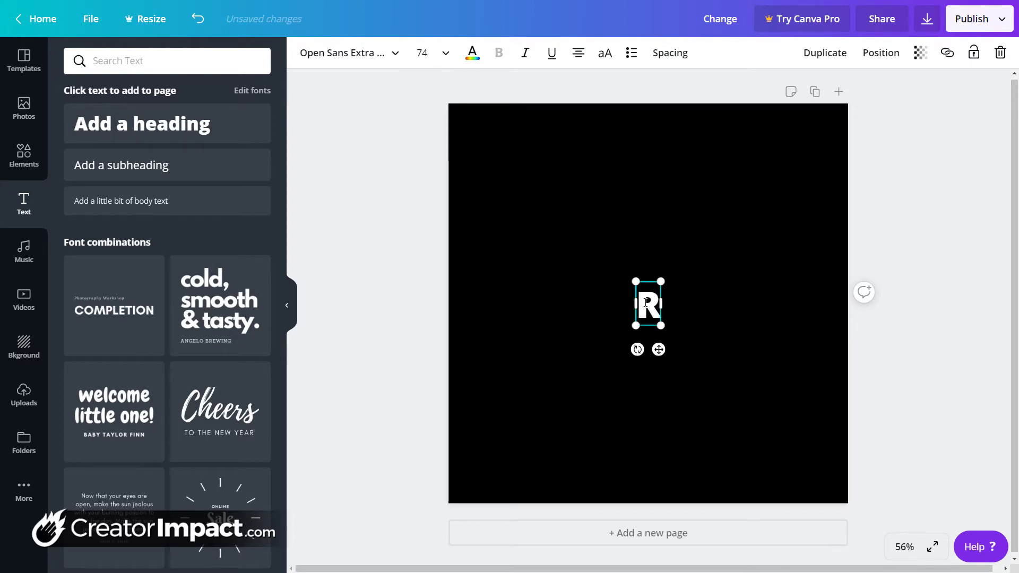
type("OCKER")
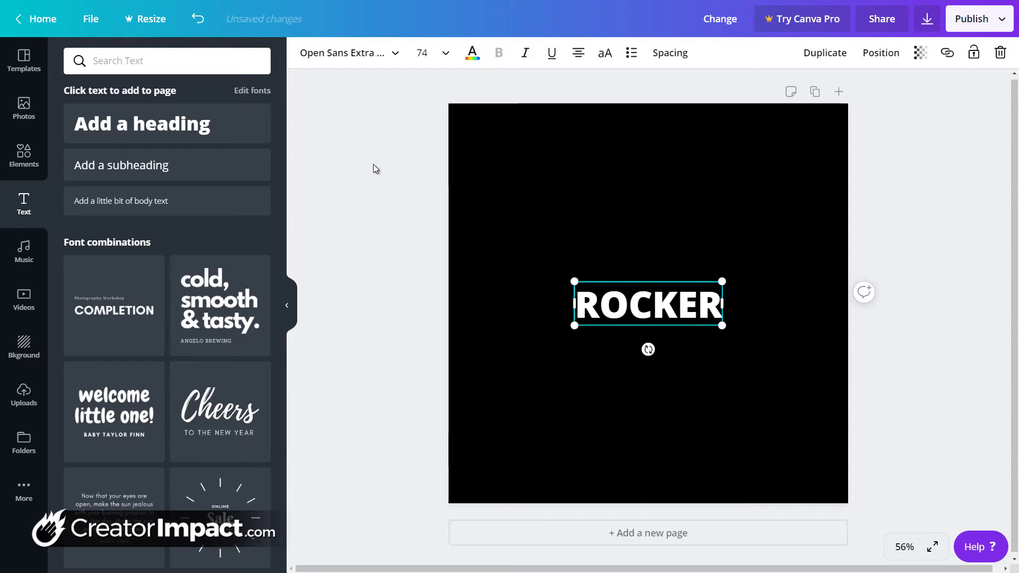
Step: Add a subheading reading FITNESS placed just below ROCKER
left_click(440, 283)
left_click(205, 166)
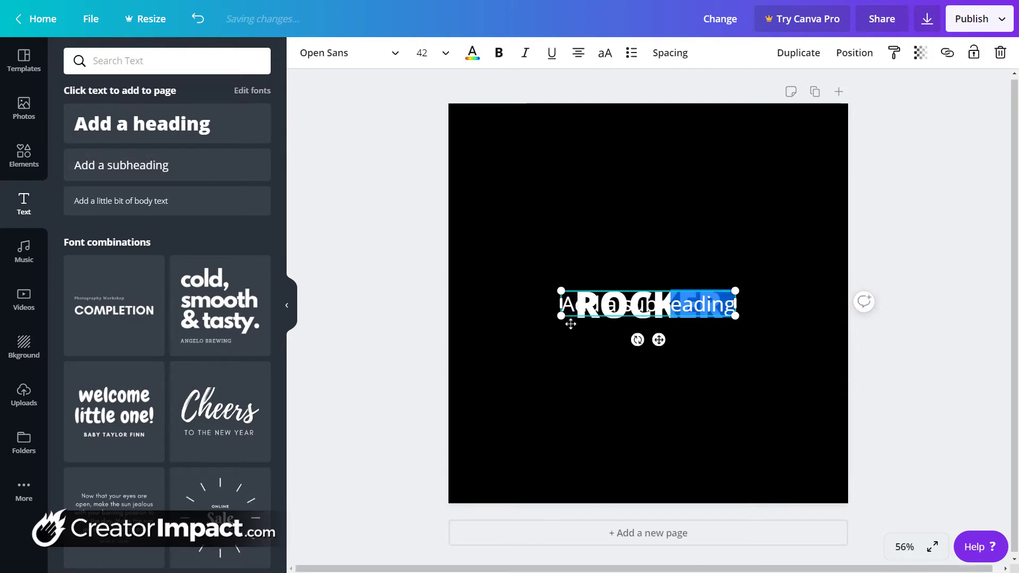
left_click_drag(564, 314, 576, 348)
type("sport")
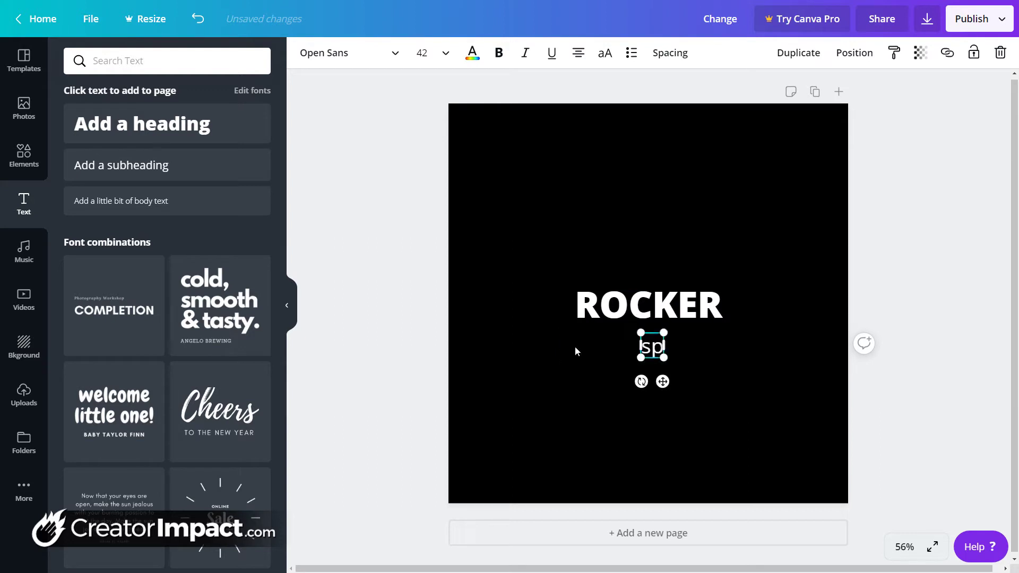
key("BackSpace")
key("BackSpace")
key("BackSpace")
key("BackSpace")
key("BackSpace")
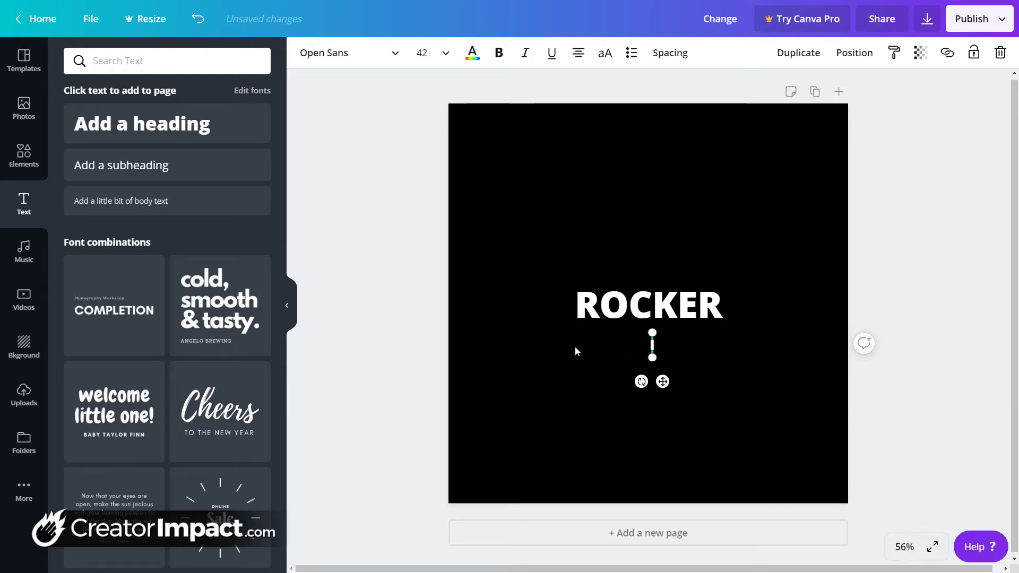
type("s")
key("BackSpace")
type("FITNESS")
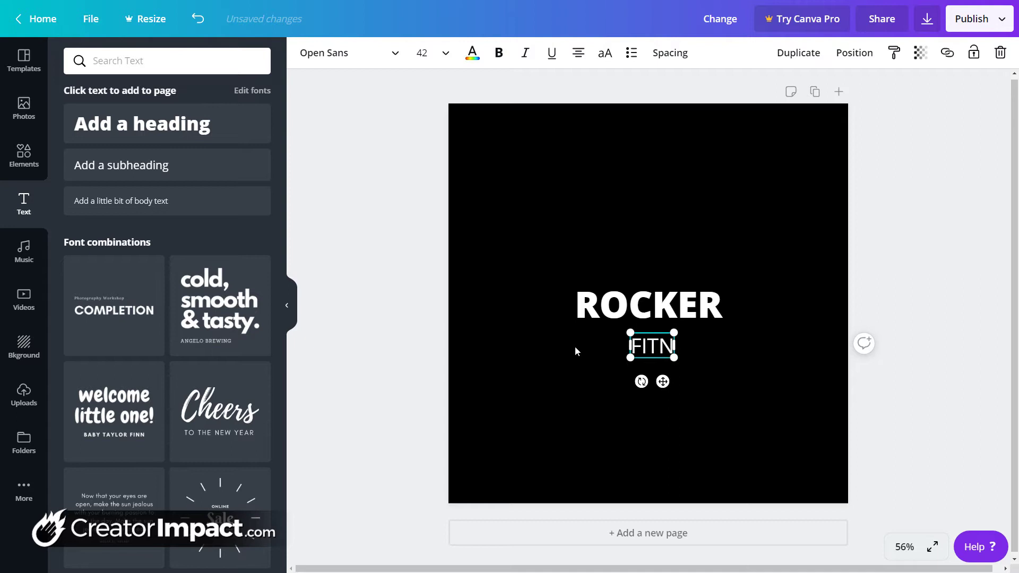
left_click(673, 326)
left_click(714, 301)
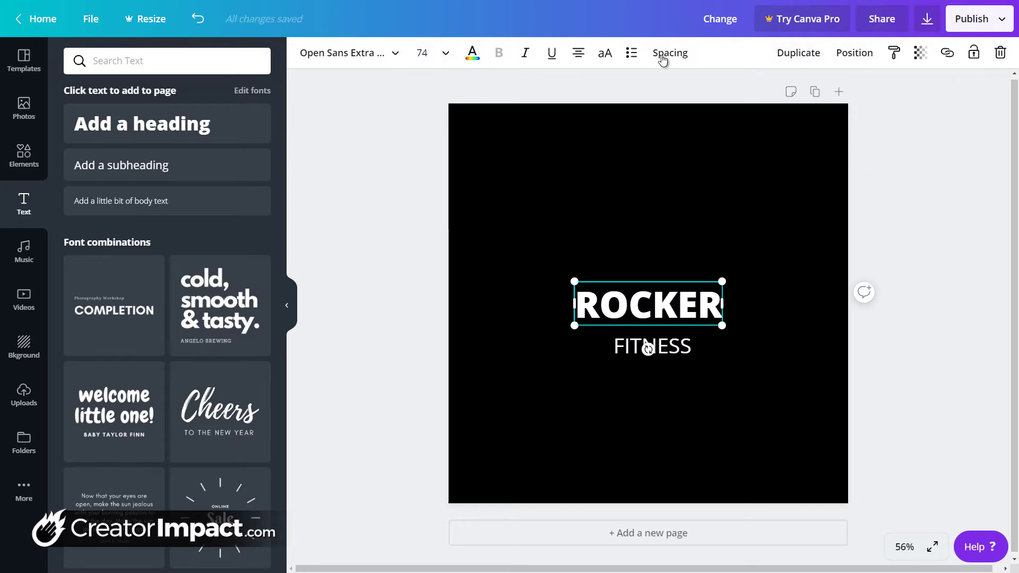
Step: Change ROCKER's font to Archive after trying Antonio Bold
left_click(336, 57)
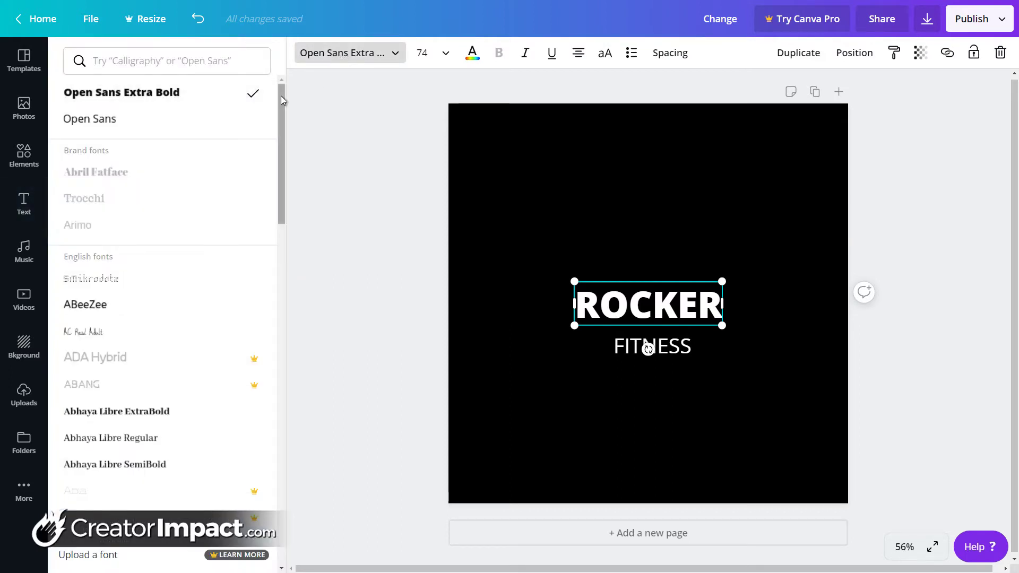
left_click_drag(281, 96, 293, 221)
scroll(260, 239, "down", 15)
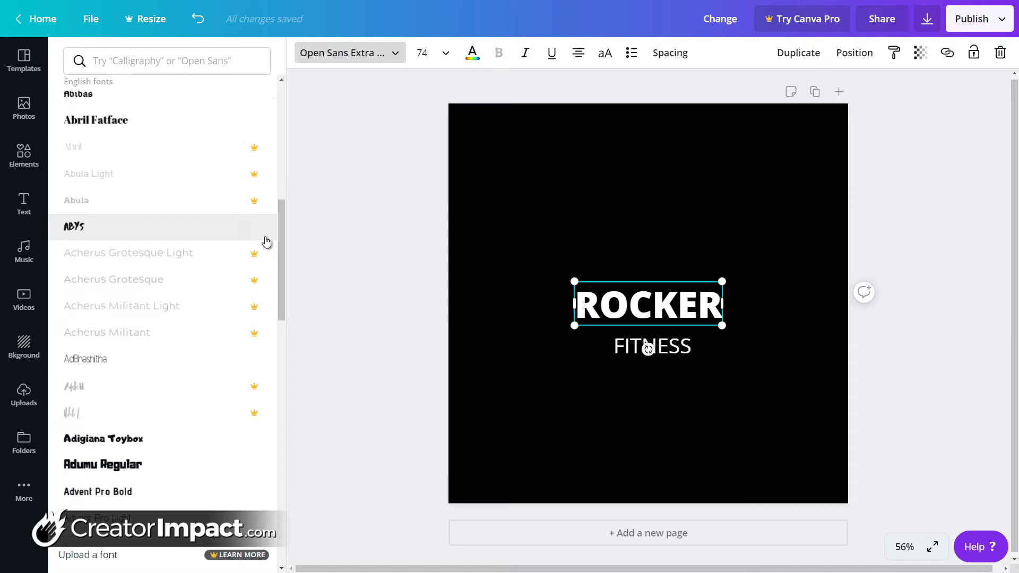
scroll(234, 268, "down", 12)
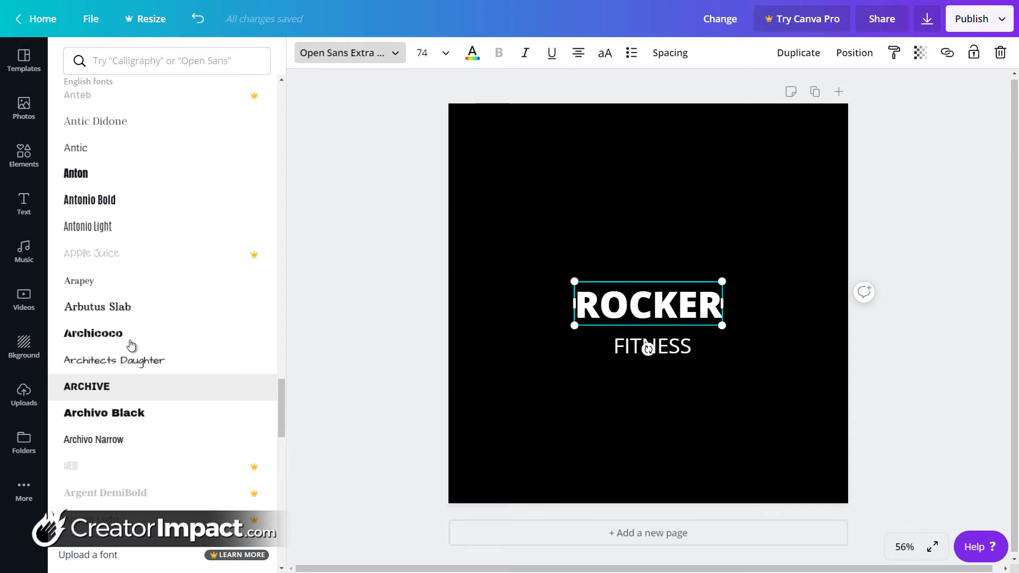
left_click(125, 210)
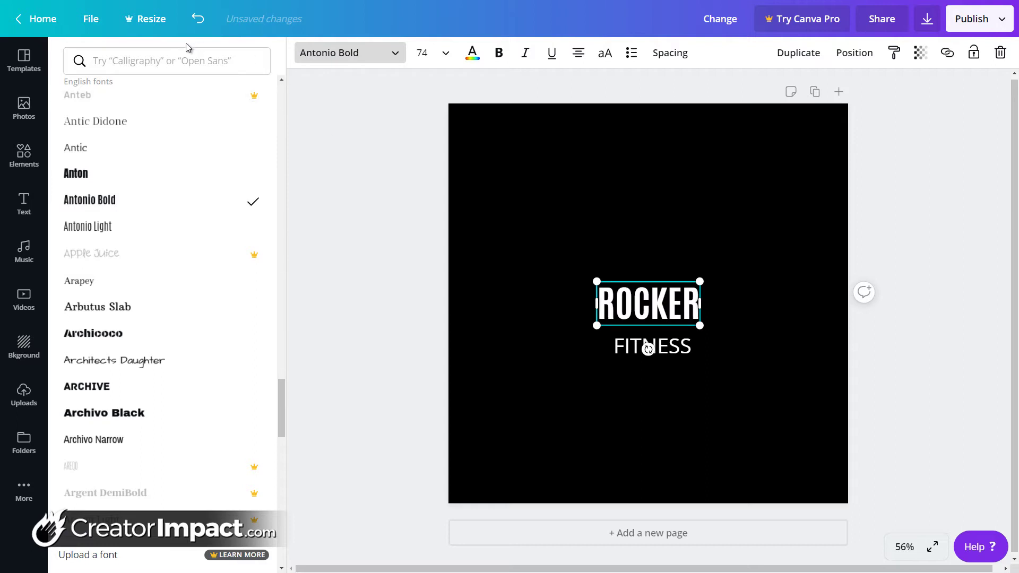
left_click(109, 388)
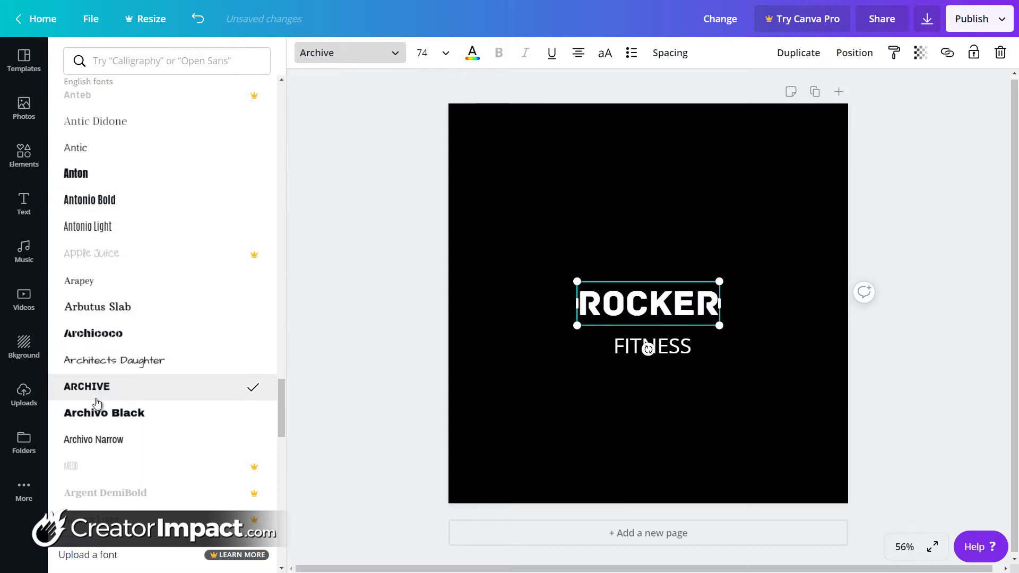
Step: Enlarge ROCKER to size 156 and centre it above FITNESS
left_click_drag(718, 280, 858, 216)
left_click_drag(758, 282, 680, 295)
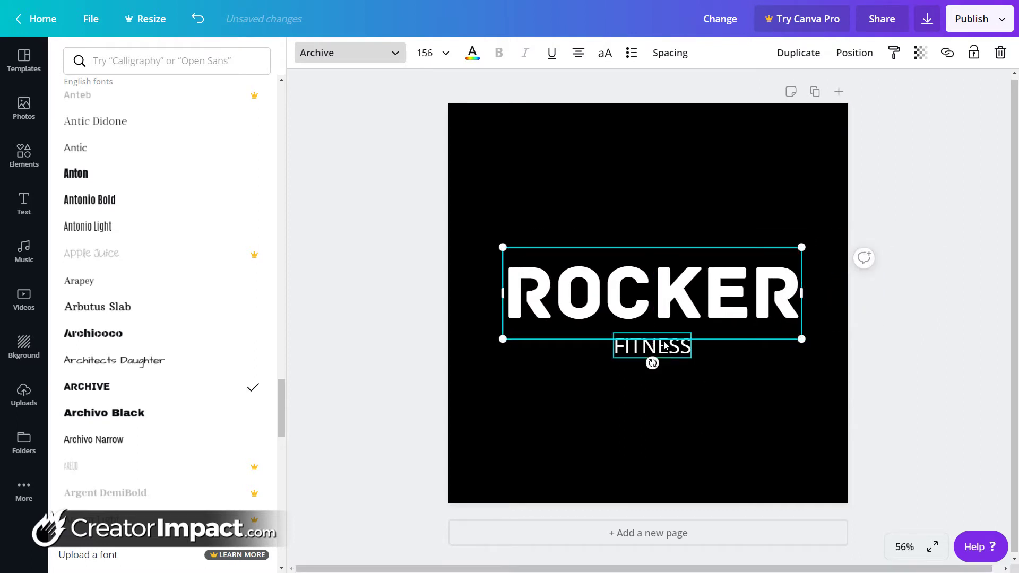
left_click(637, 350)
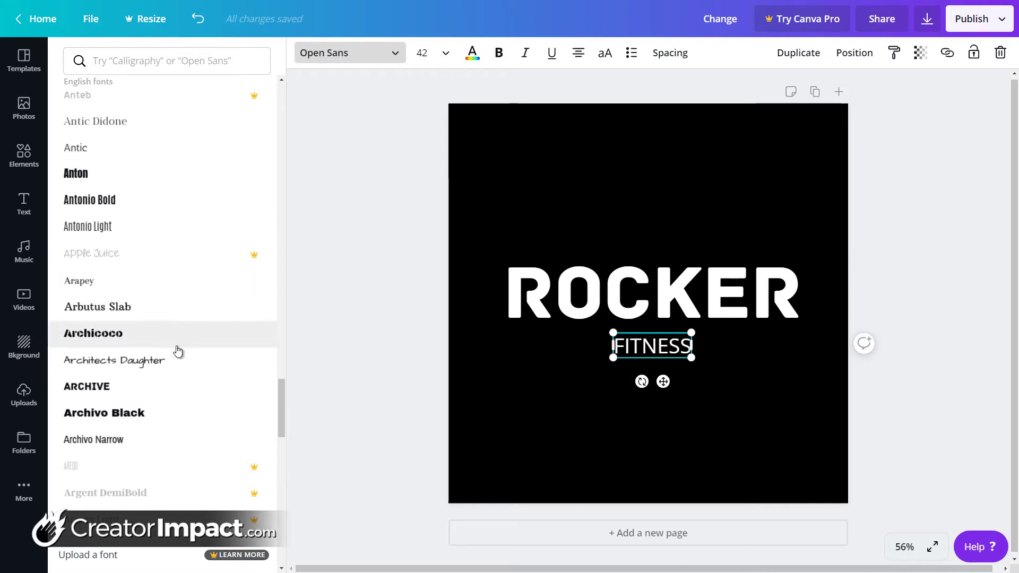
Step: Try several fonts on FITNESS, settling on Barlow Light
scroll(277, 433, "down", 1)
scroll(277, 433, "down", 10)
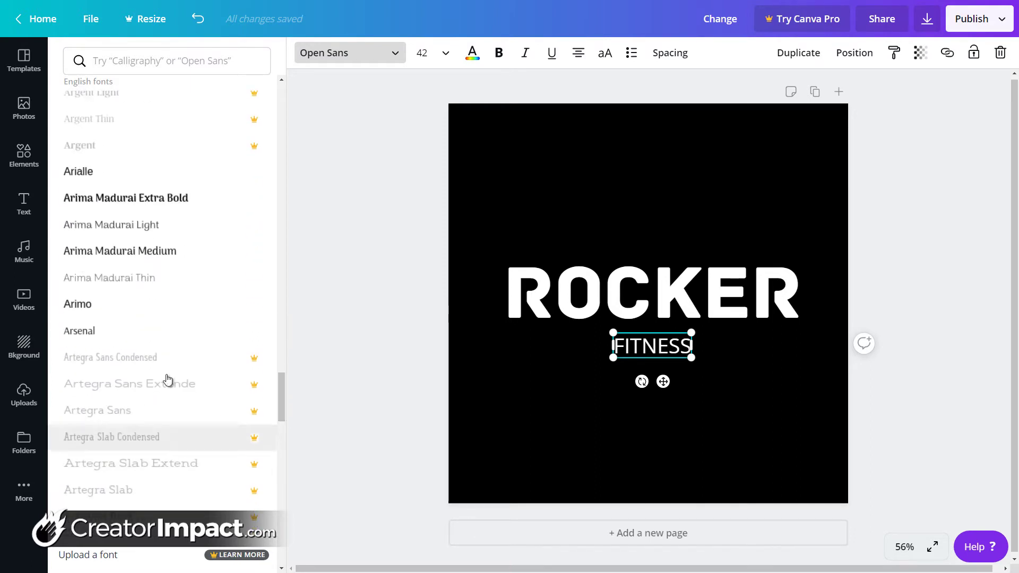
left_click(85, 333)
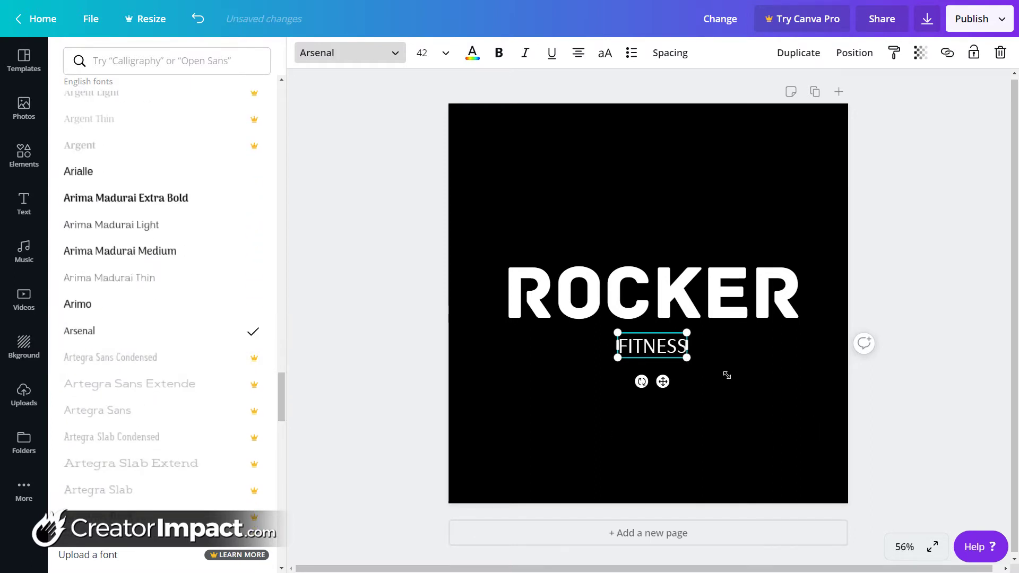
left_click_drag(726, 375, 751, 380)
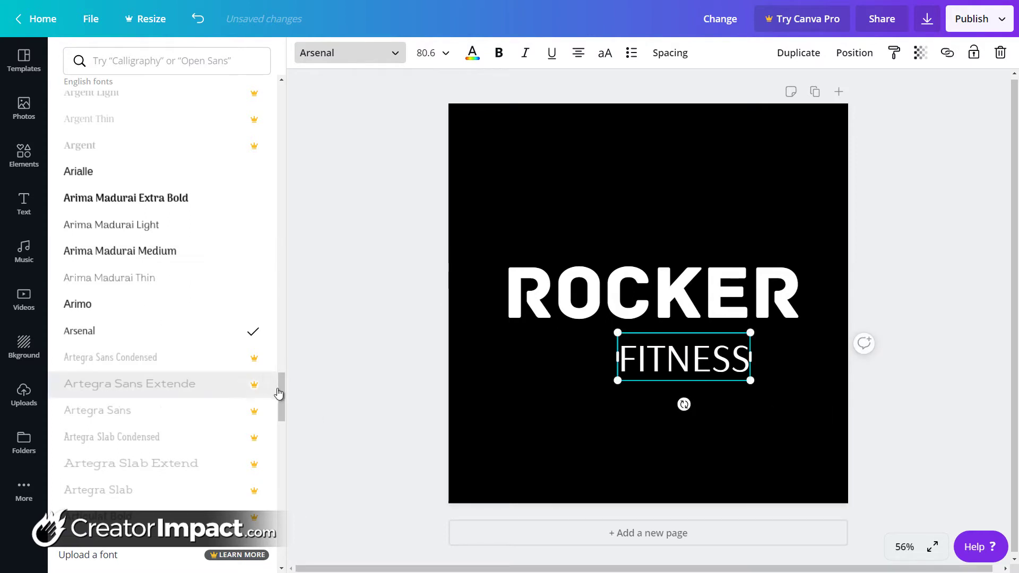
left_click_drag(278, 392, 278, 488)
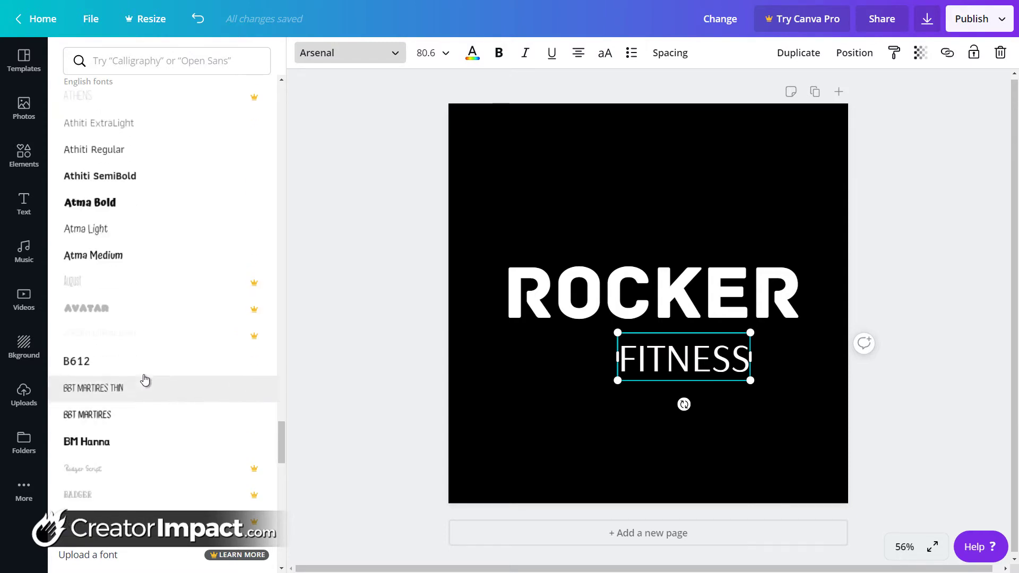
left_click(138, 366)
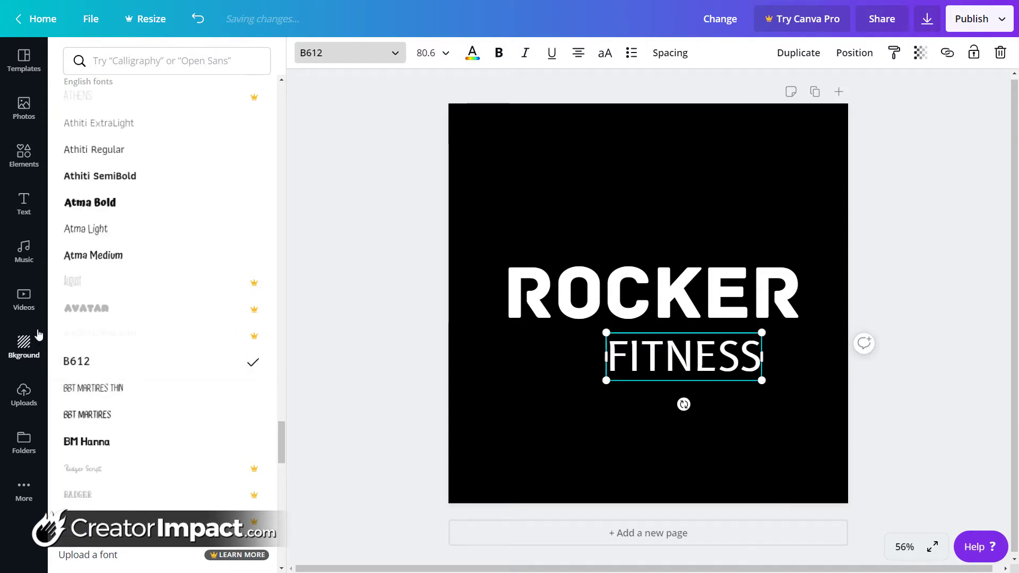
left_click(97, 417)
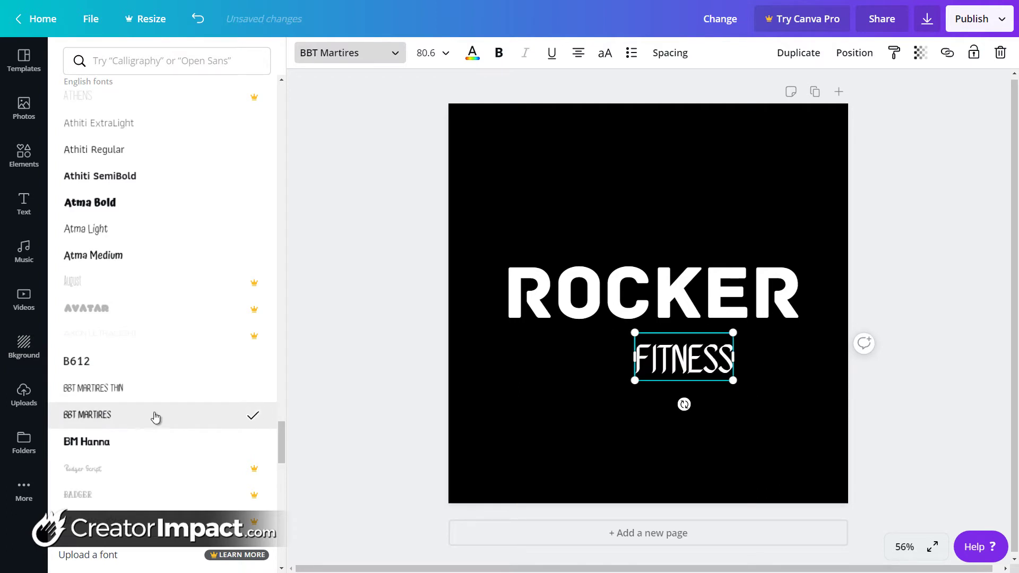
scroll(159, 409, "down", 5)
scroll(164, 404, "down", 4)
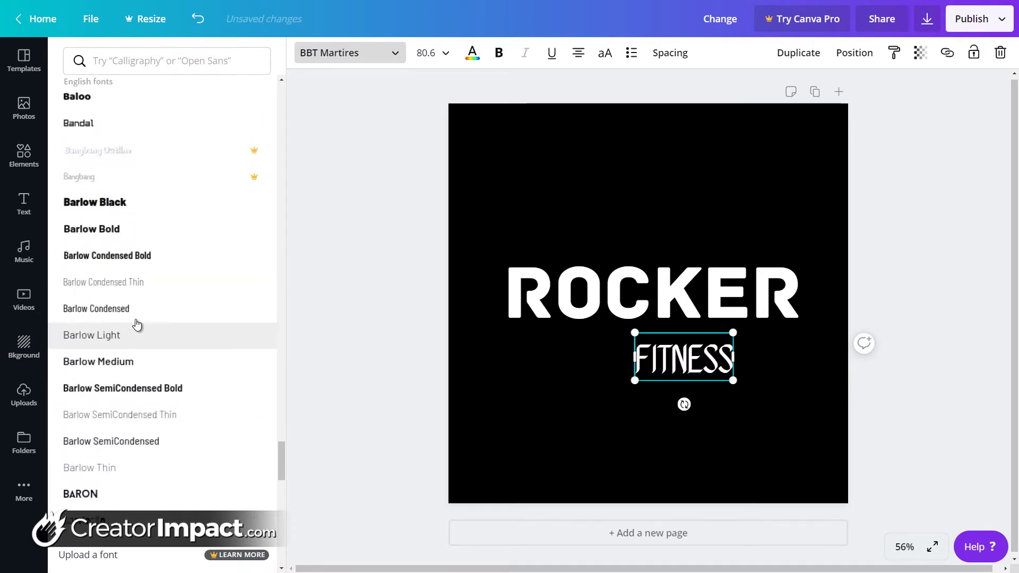
left_click(132, 311)
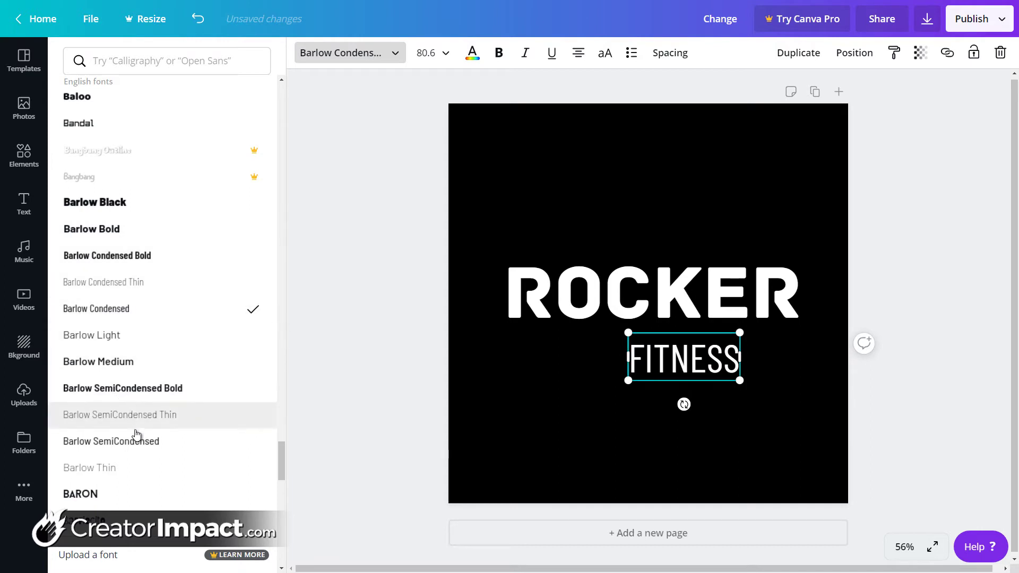
left_click(122, 495)
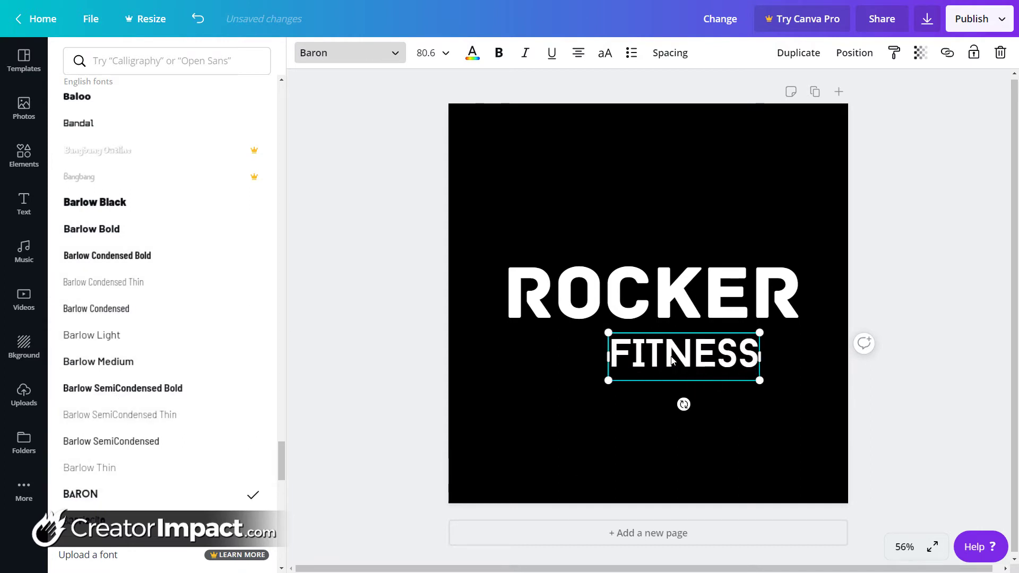
scroll(139, 447, "down", 1)
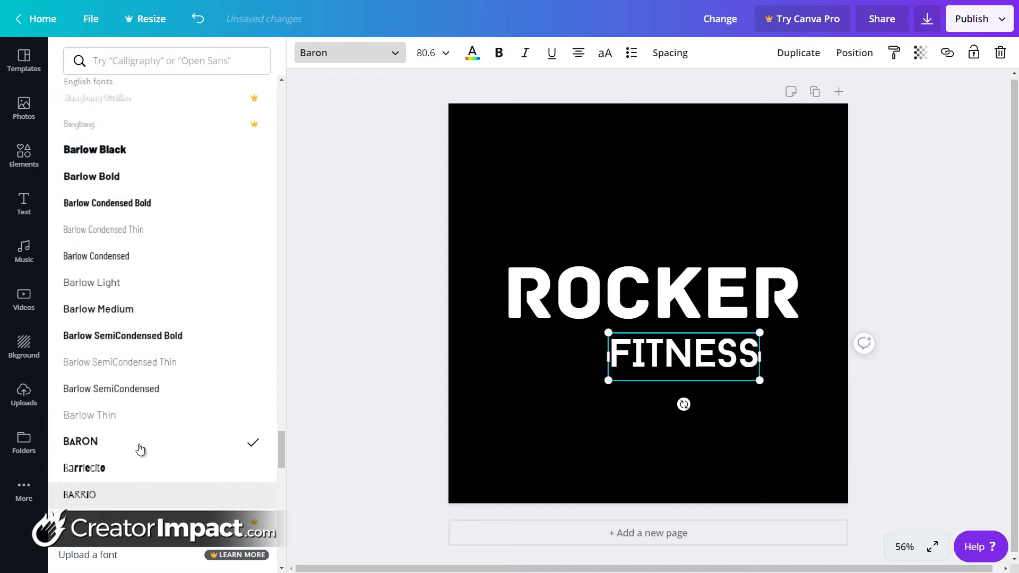
scroll(140, 450, "up", 1)
left_click(136, 340)
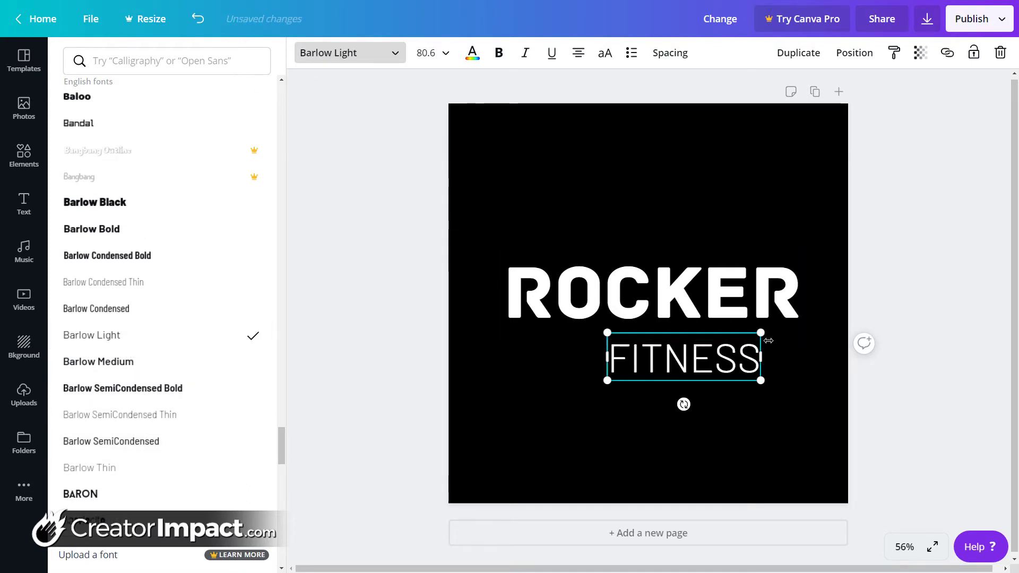
Step: Shrink FITNESS to size 63.5, leaving ROCKER's size unchanged
left_click_drag(755, 380, 729, 370)
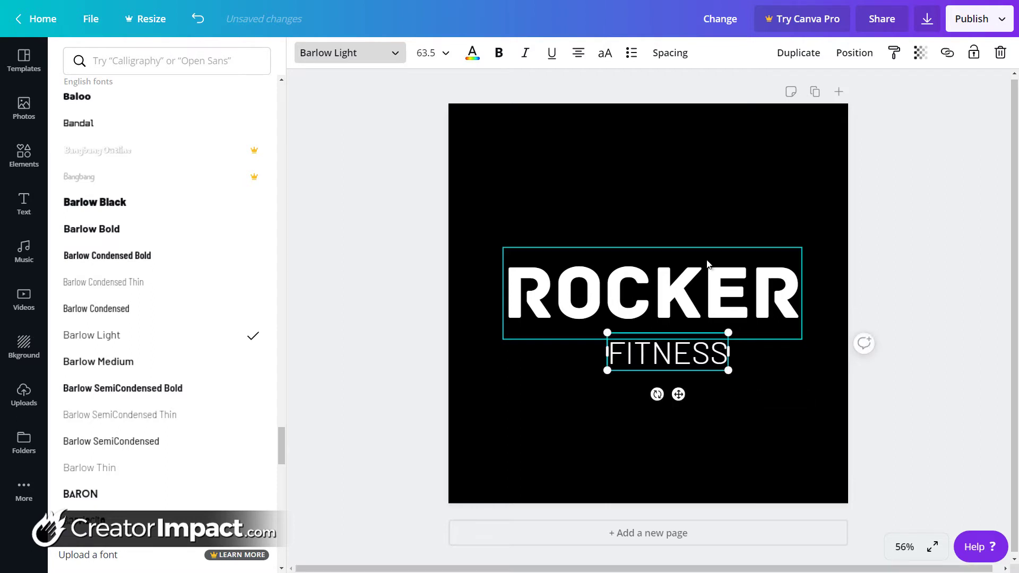
left_click(652, 298)
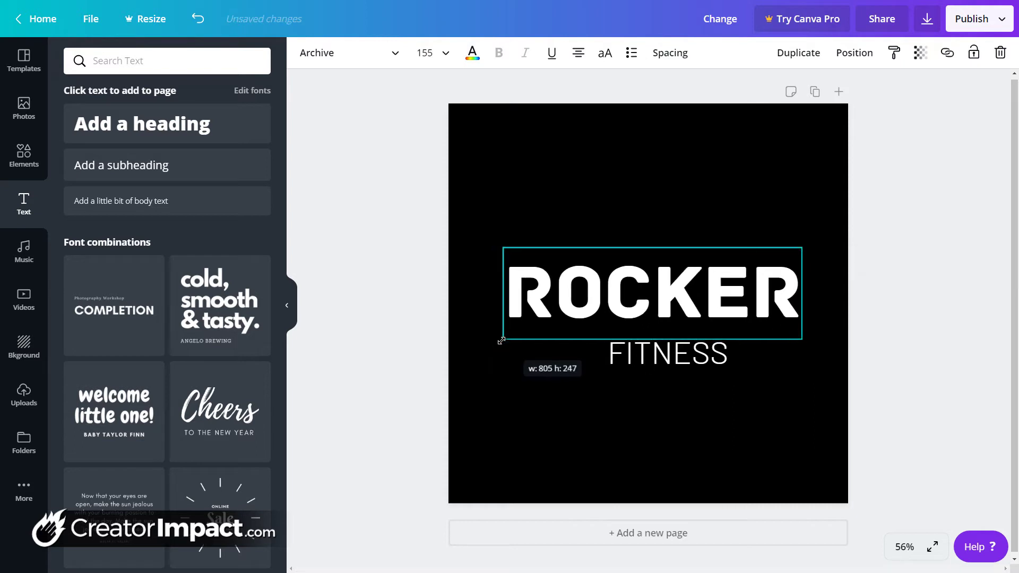
left_click(427, 53)
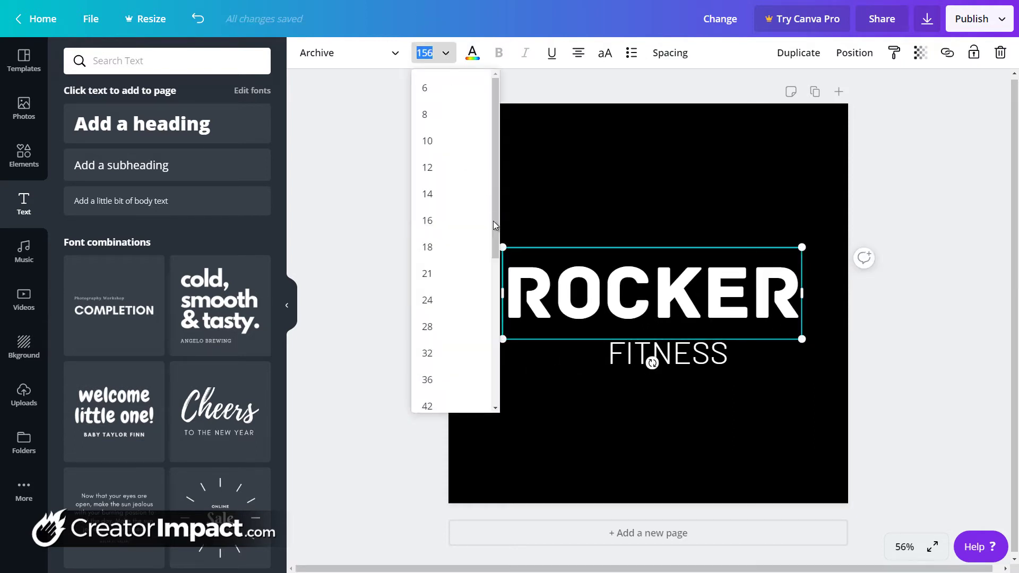
left_click(896, 374)
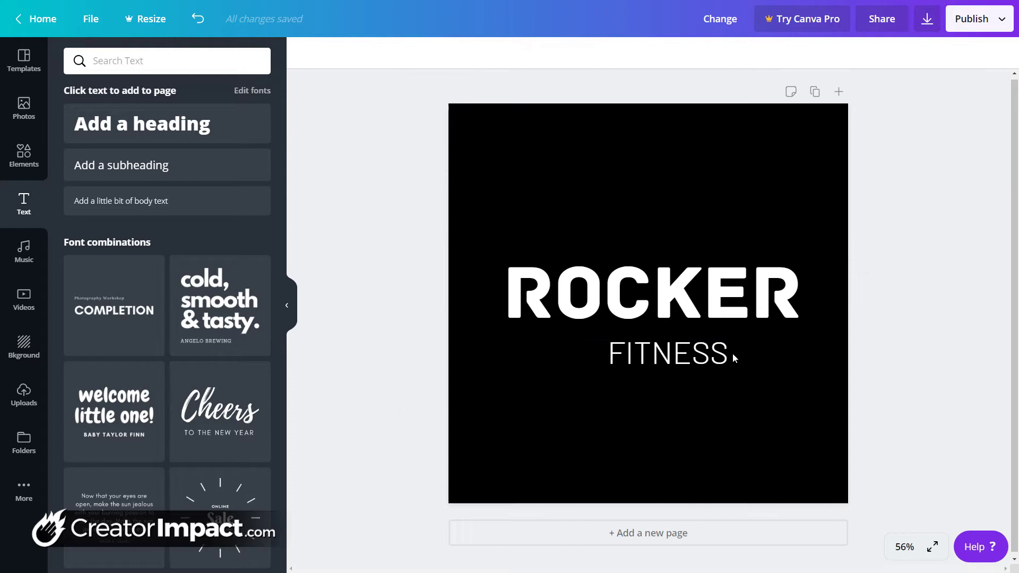
left_click(725, 360)
Step: Make FITNESS light grey and move it up beneath ROCKER
left_click(473, 55)
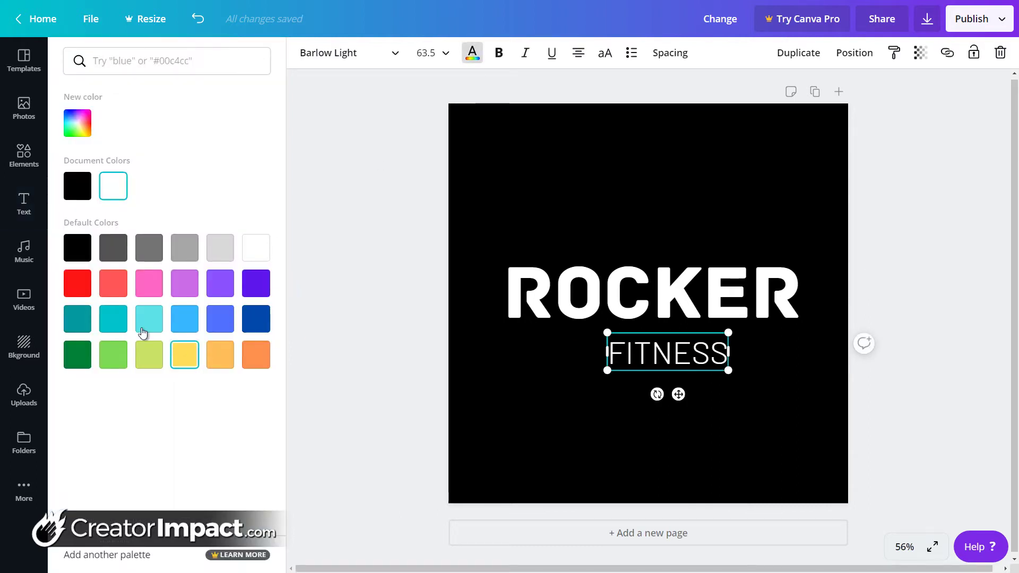
left_click(220, 247)
left_click(185, 248)
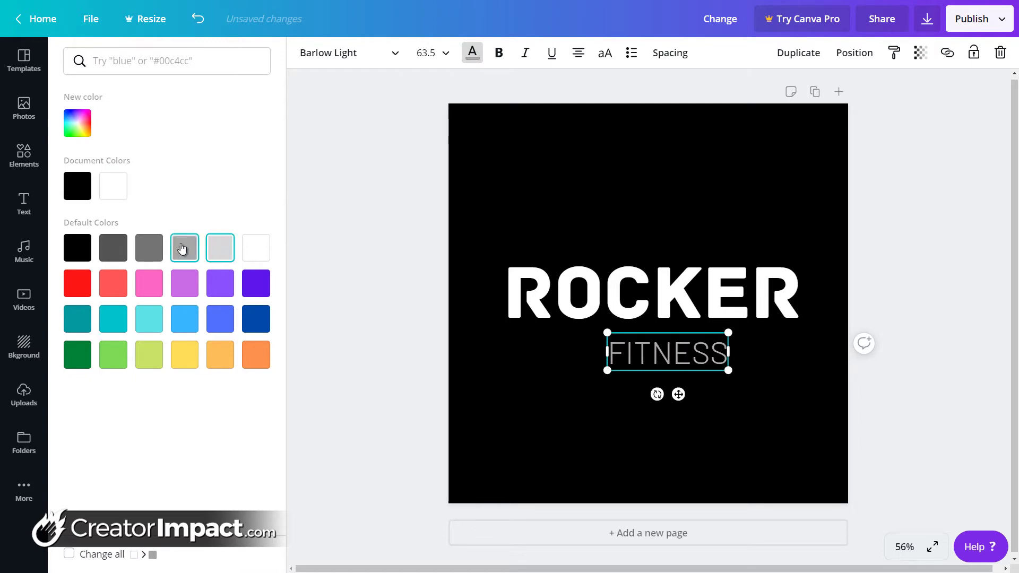
left_click_drag(681, 359, 710, 341)
left_click(232, 258)
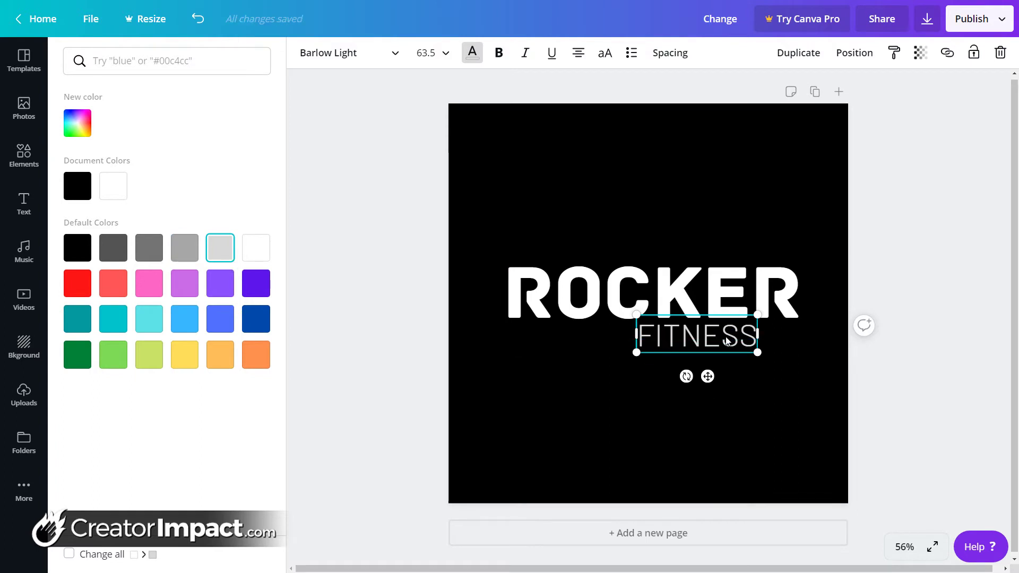
Step: Make FITNESS bold, widen its text box, and centre-align it
left_click(501, 55)
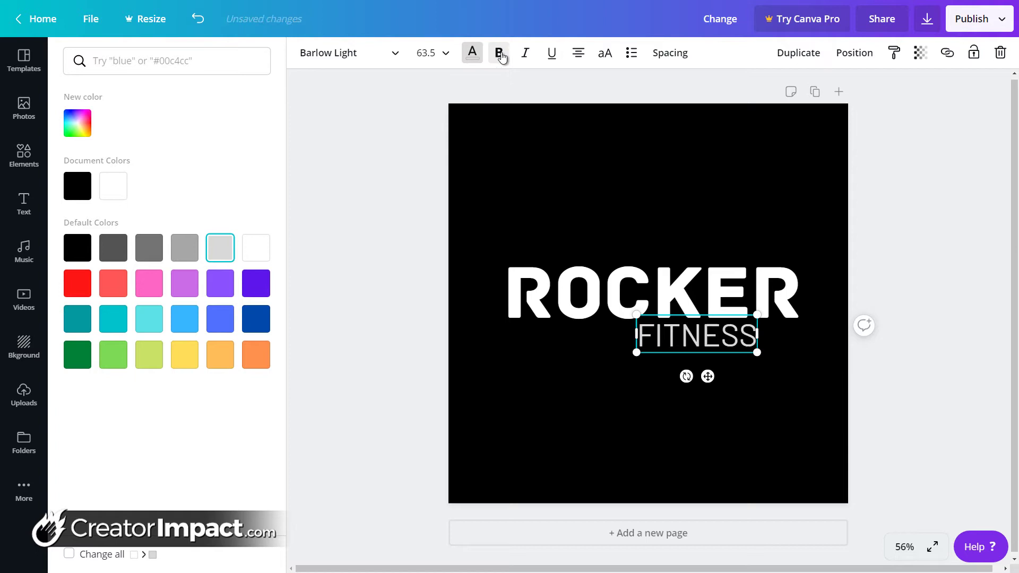
left_click(527, 54)
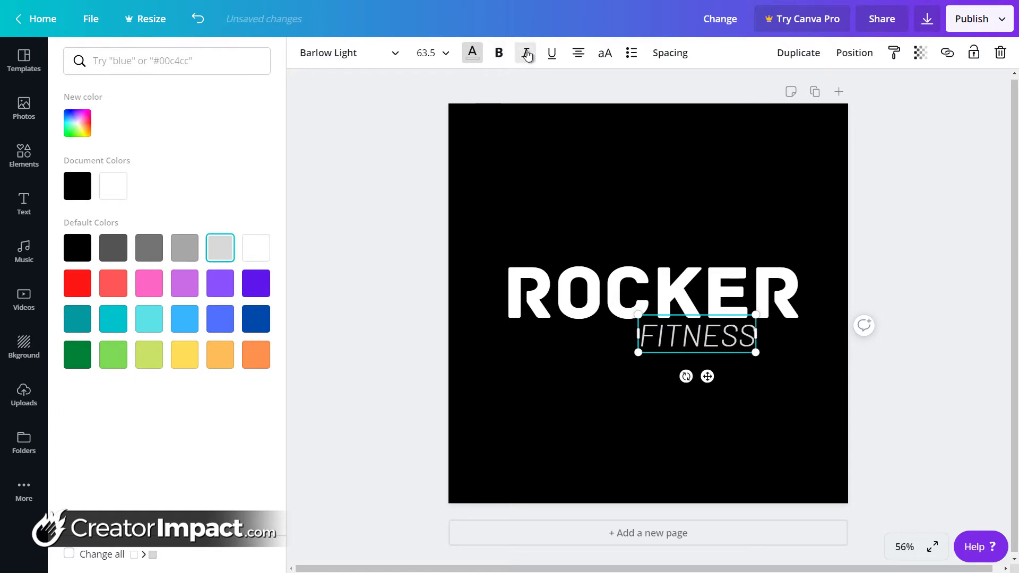
left_click(519, 55)
left_click(554, 52)
left_click(554, 51)
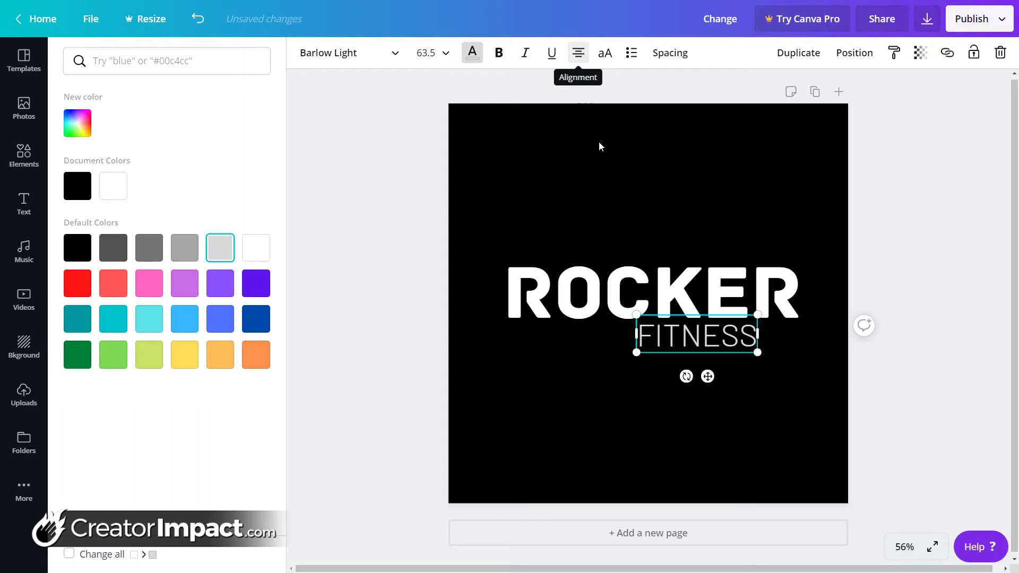
left_click_drag(635, 332, 540, 333)
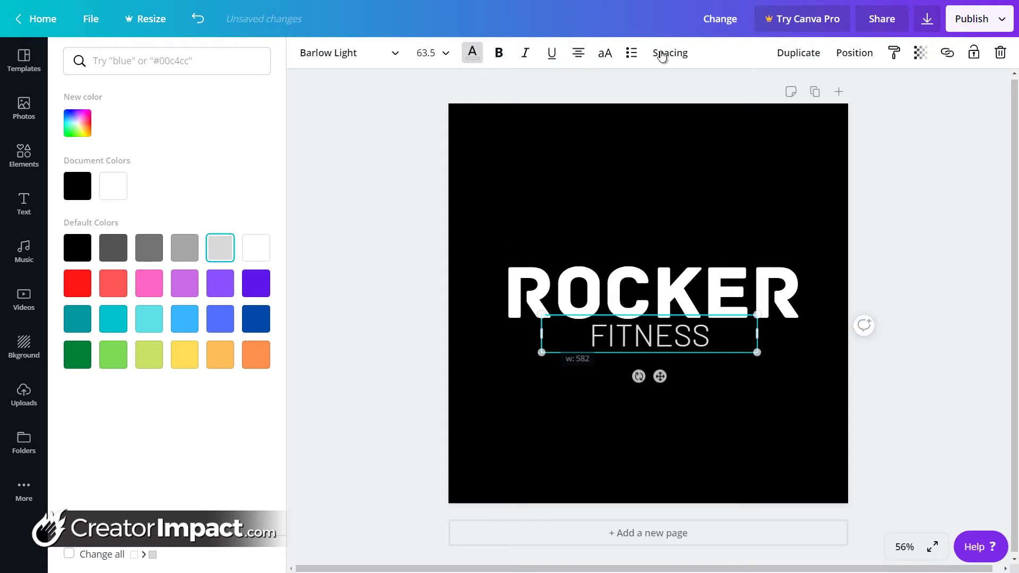
left_click(579, 53)
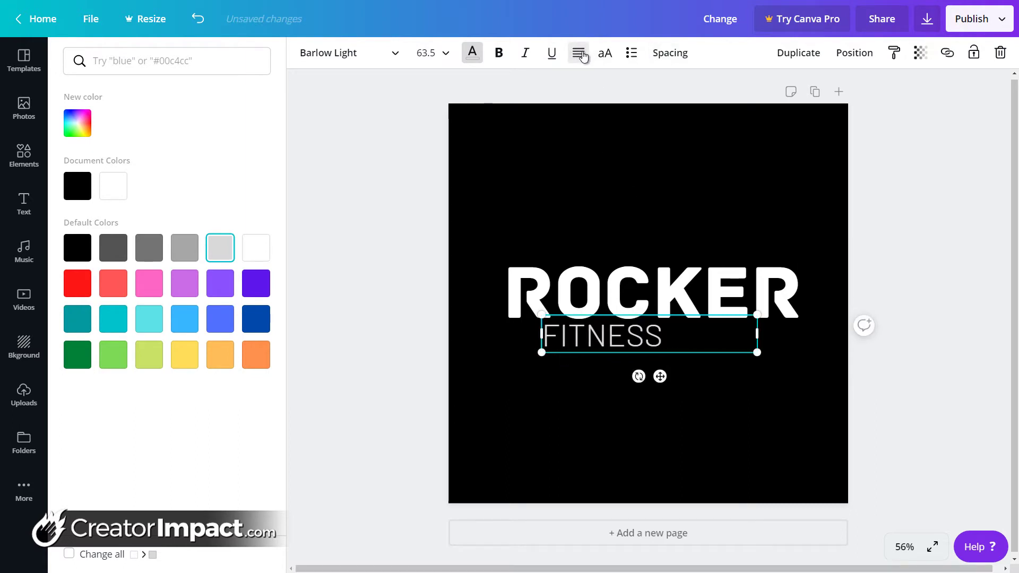
left_click(579, 53)
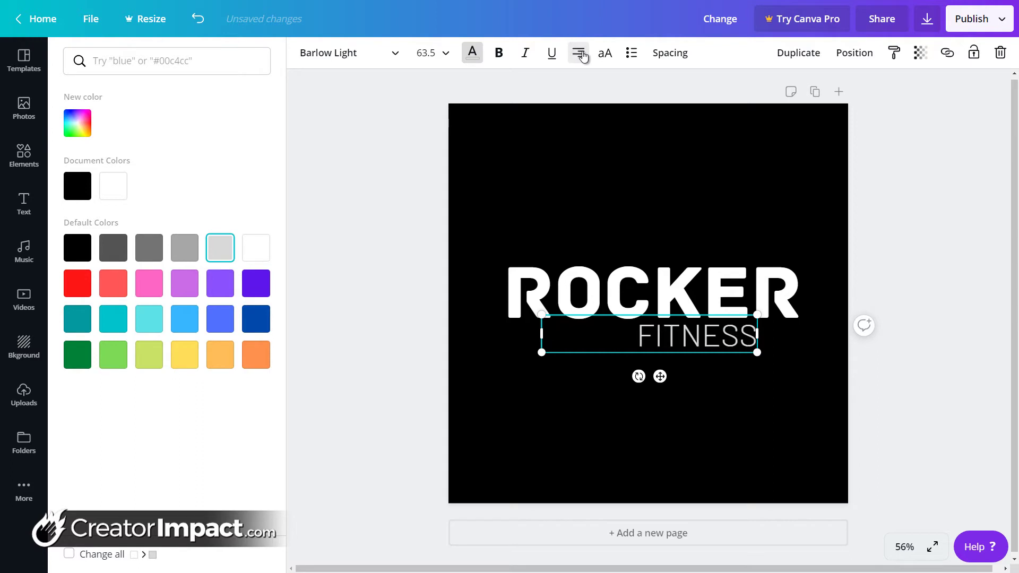
left_click(580, 53)
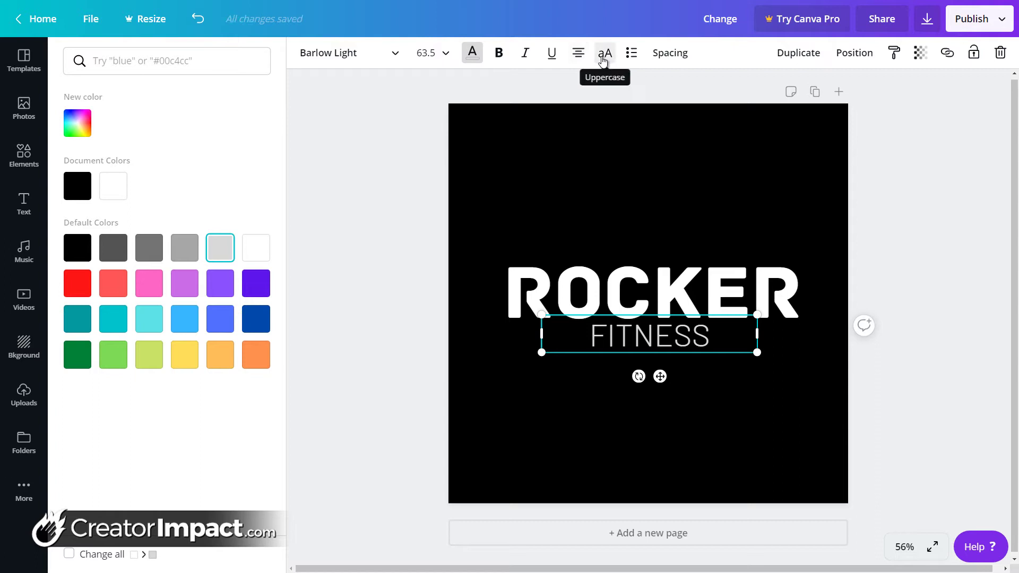
Step: Add a second line reading 'aaaaaa' beneath FITNESS in the same box
left_click(604, 60)
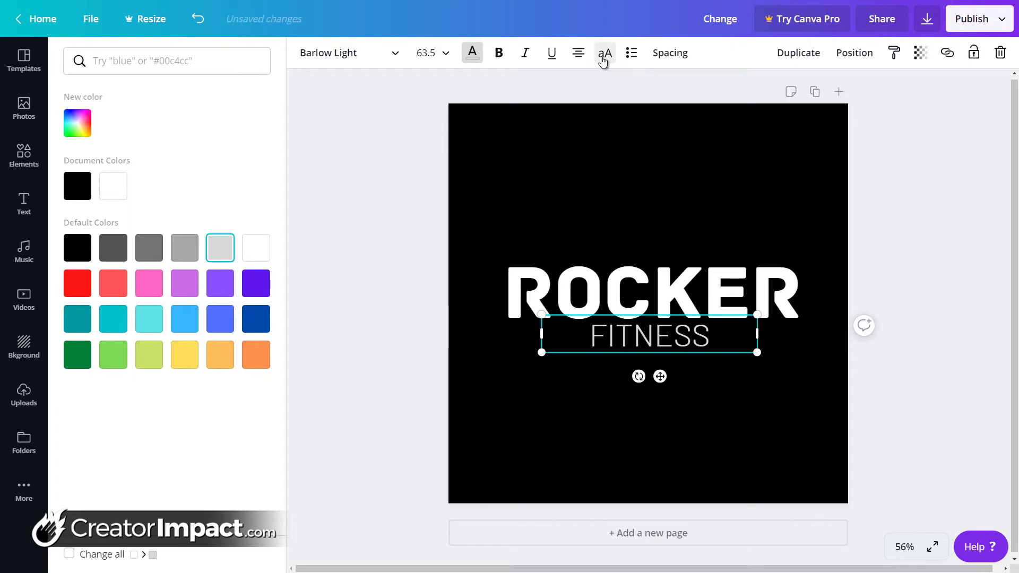
left_click(721, 337)
key("Return")
type("A")
key("BackSpace")
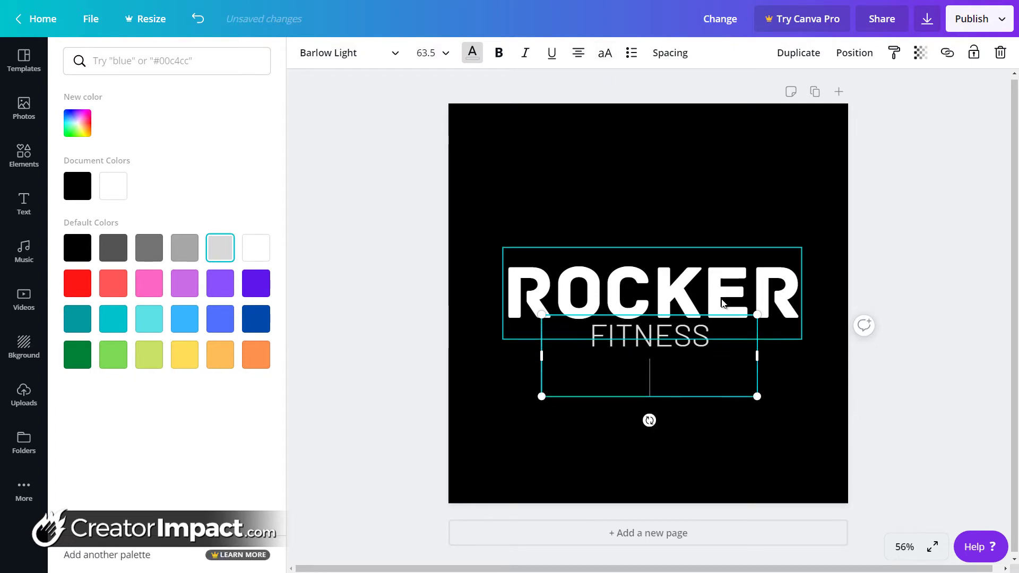
type("aaaaaa")
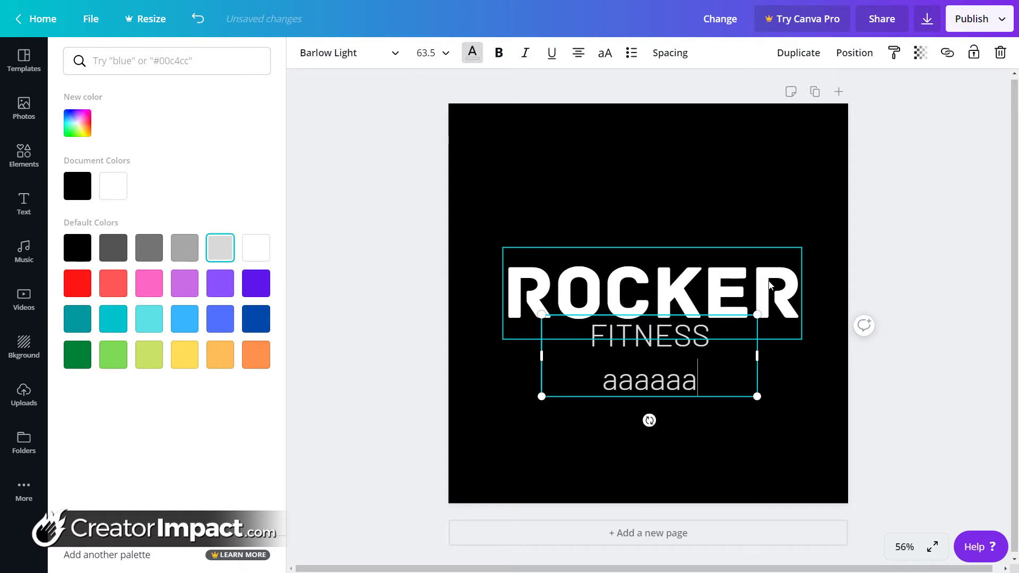
Step: Try uppercase and list formatting, then return both lines to plain text
left_click(606, 58)
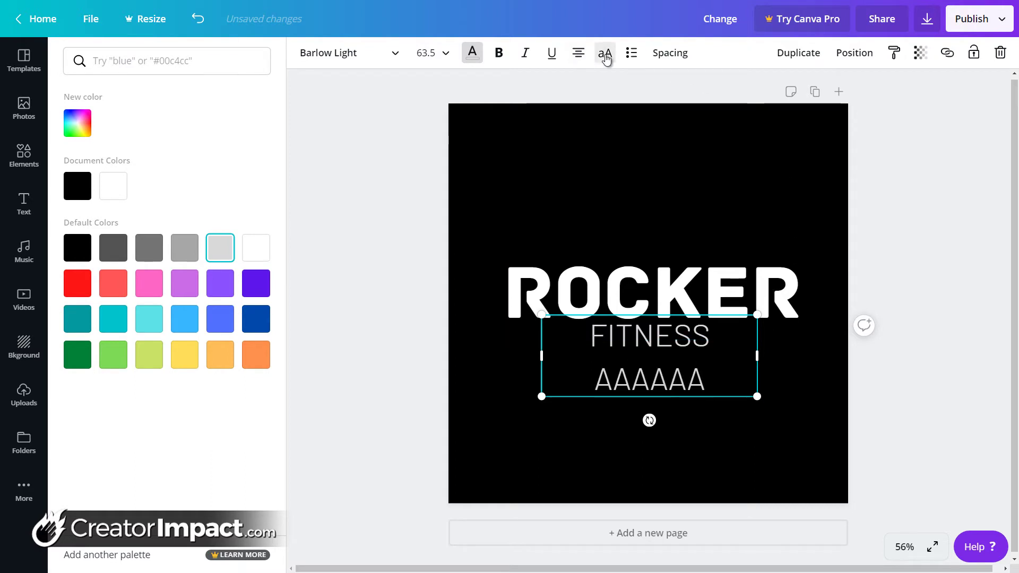
left_click(606, 57)
left_click(635, 57)
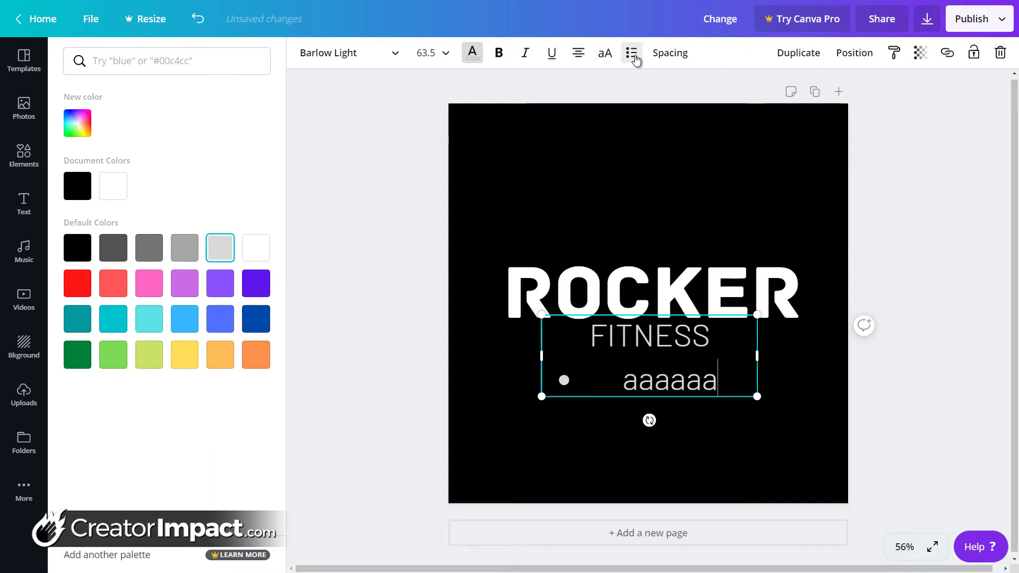
left_click(635, 57)
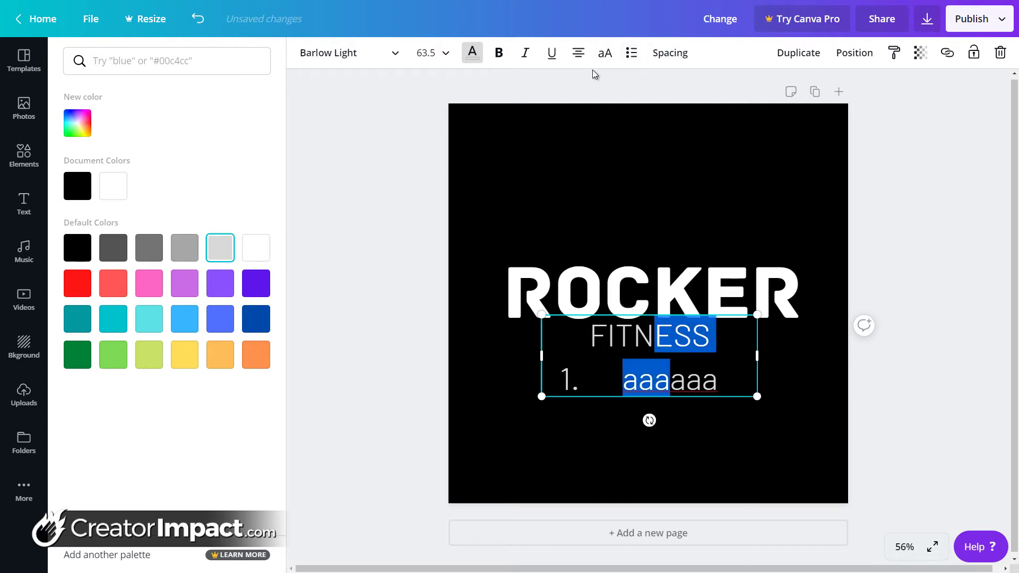
left_click(632, 53)
left_click(631, 53)
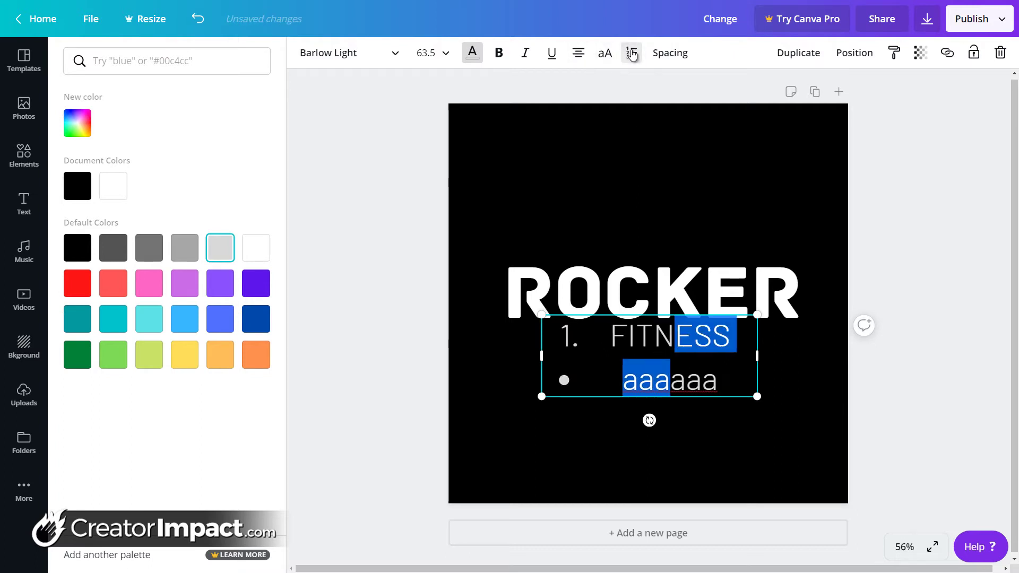
left_click(632, 53)
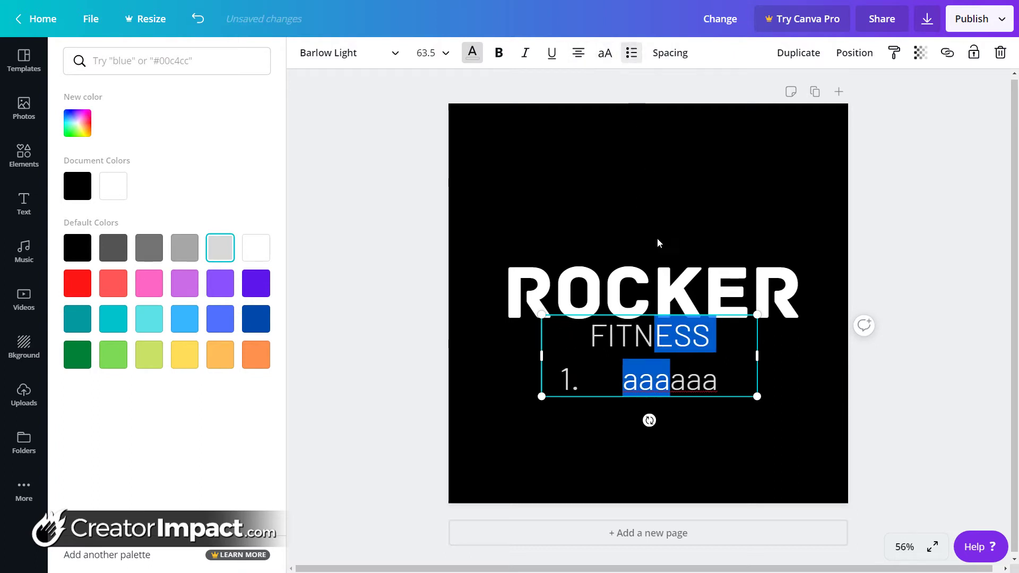
left_click(630, 55)
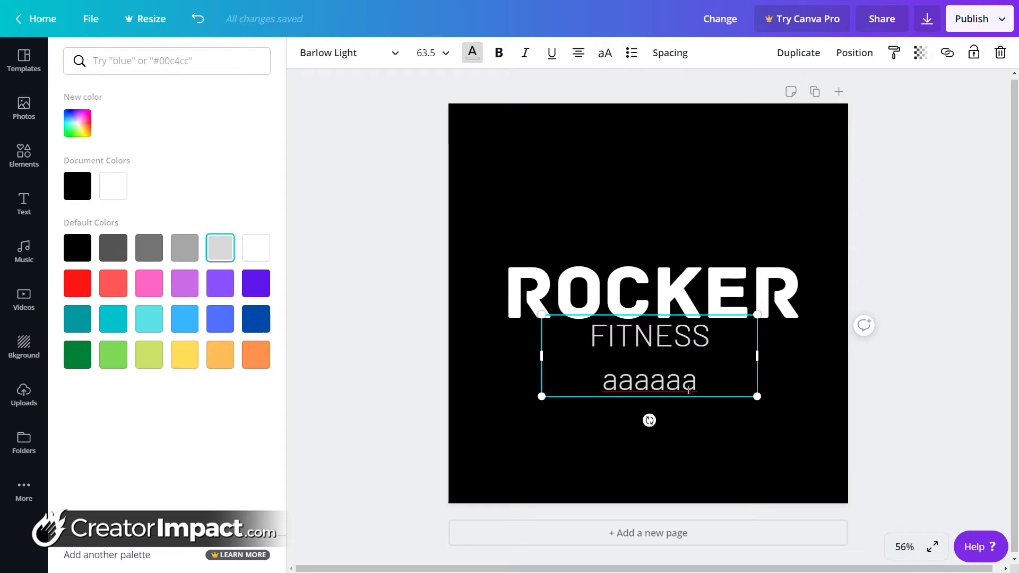
Step: Increase line height to 1.51 and delete the aaaaaa placeholder line
key("ctrl+a")
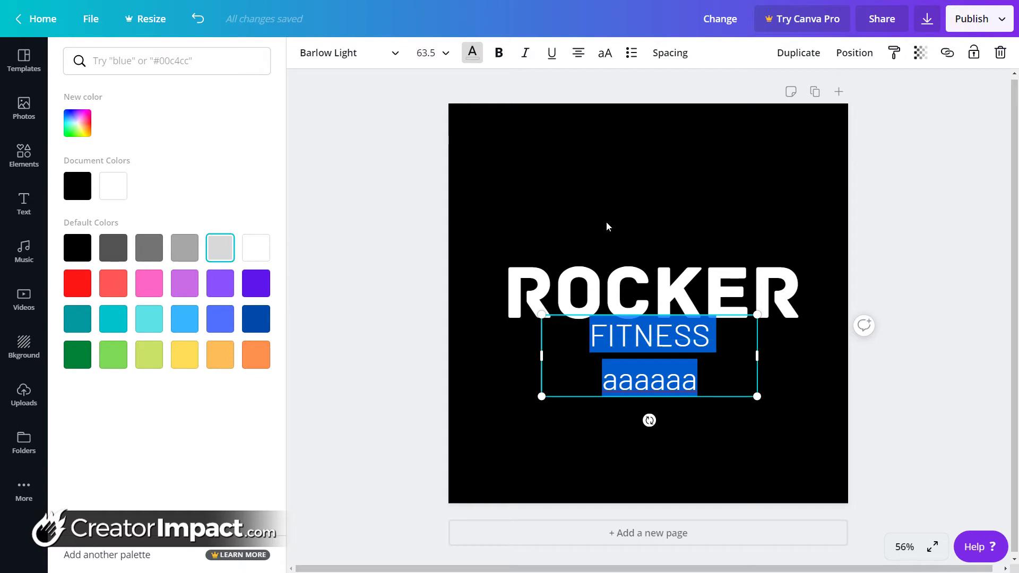
left_click(681, 58)
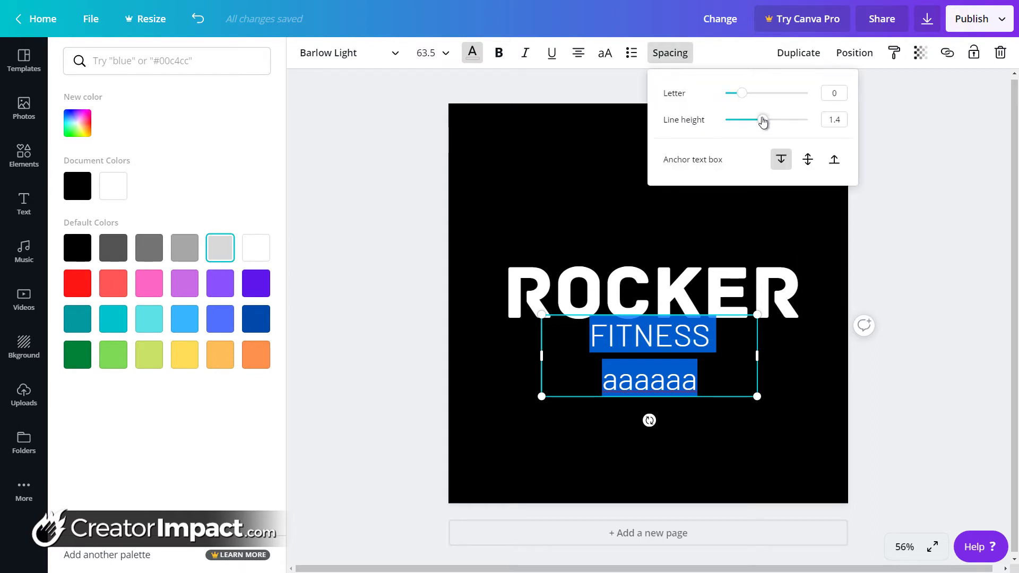
left_click_drag(763, 121, 762, 94)
left_click_drag(729, 375, 585, 373)
key("BackSpace")
key("BackSpace")
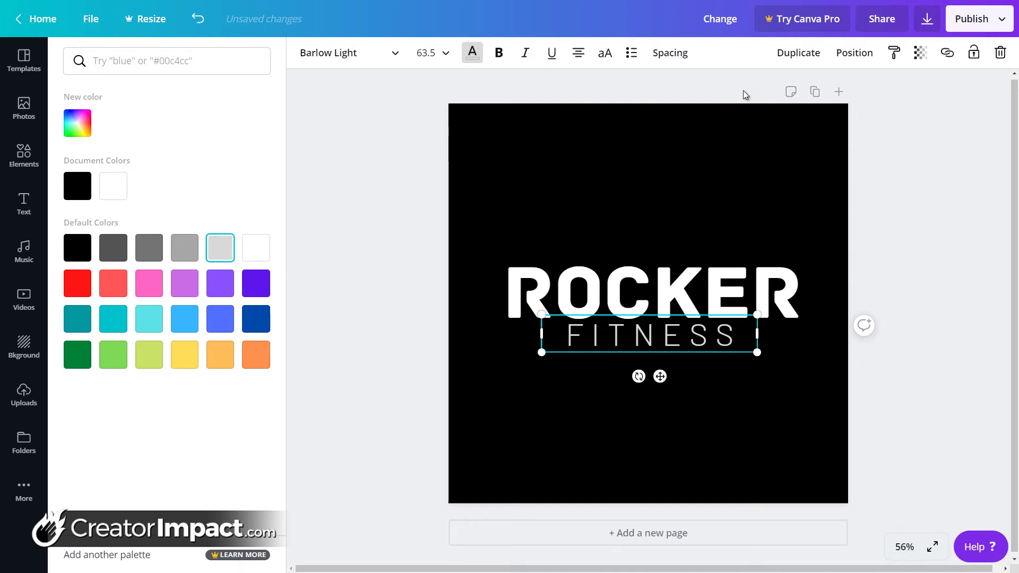
Step: Set FITNESS letter spacing to 528 on one line, bottom-anchored and aligned under ROCKER
left_click(670, 53)
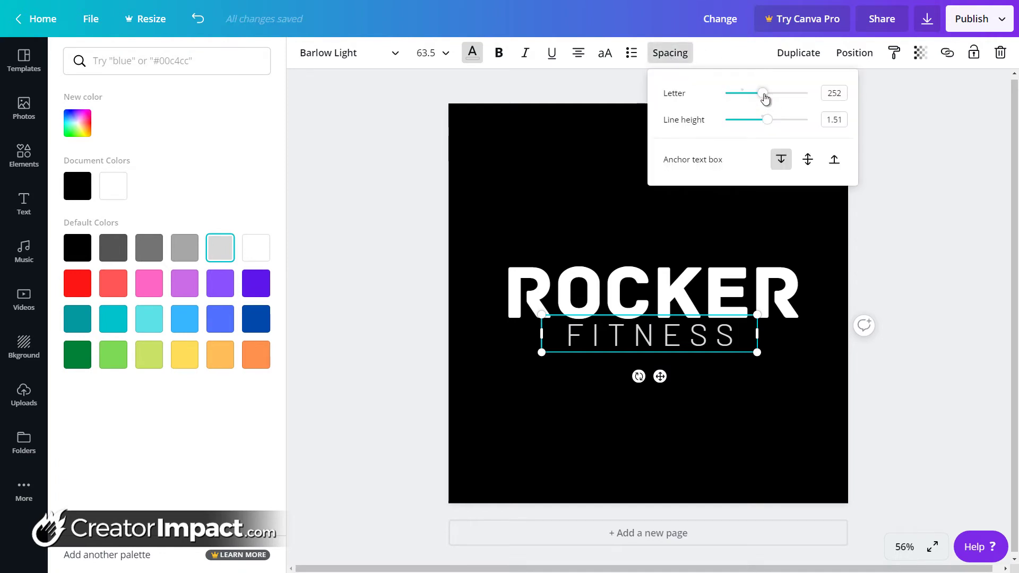
left_click_drag(764, 98, 786, 93)
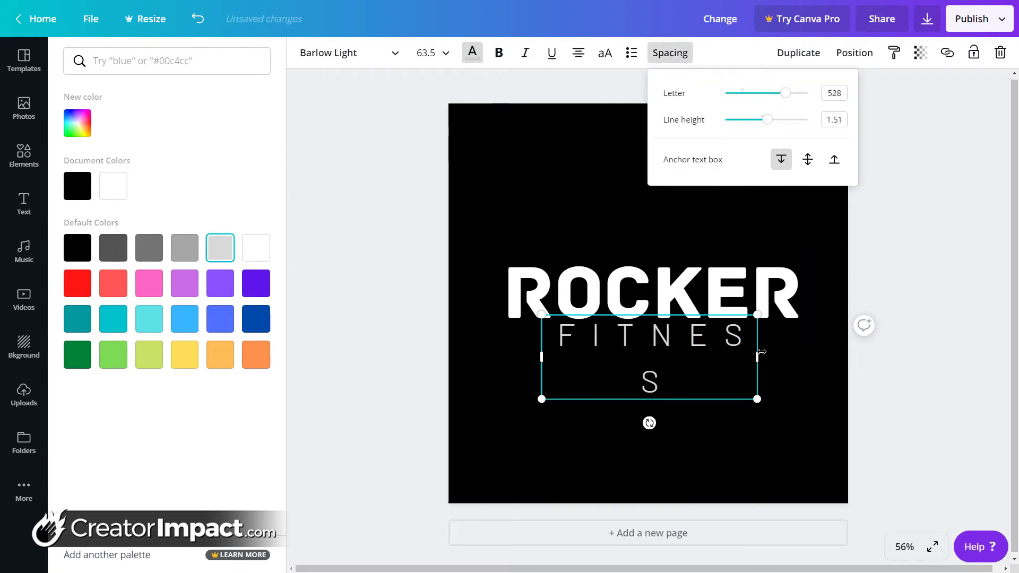
left_click_drag(764, 356, 812, 355)
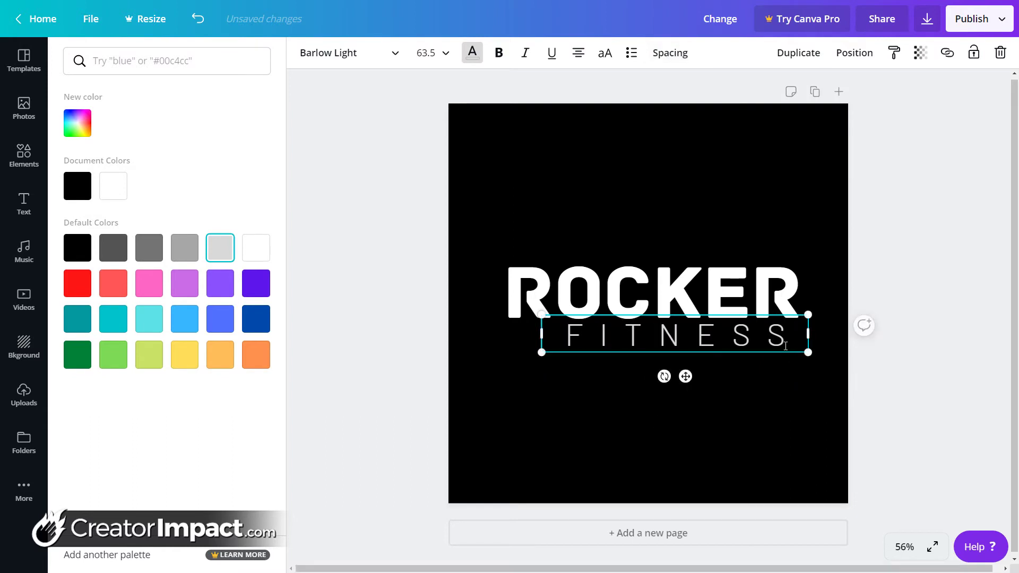
left_click(689, 59)
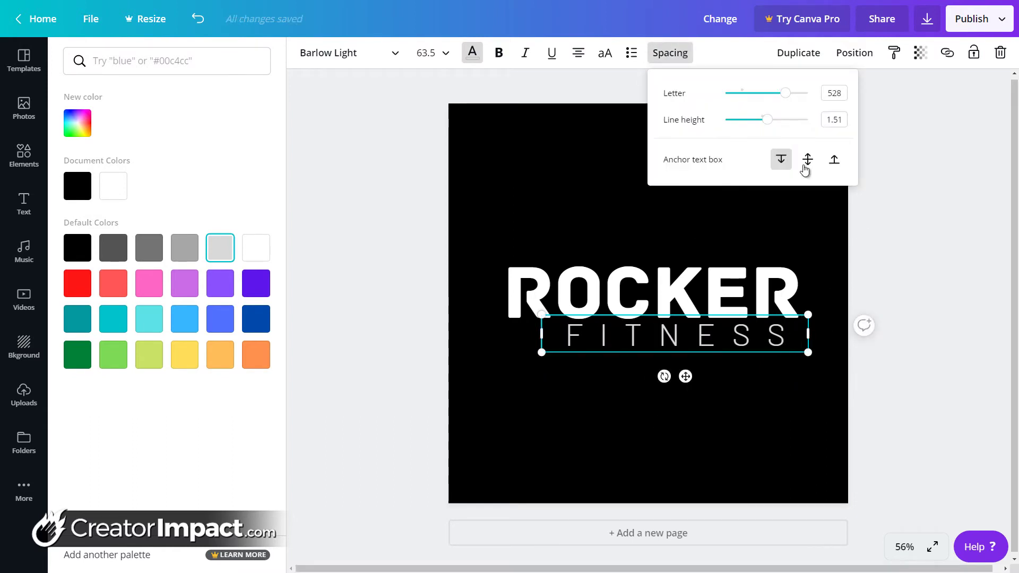
left_click(833, 159)
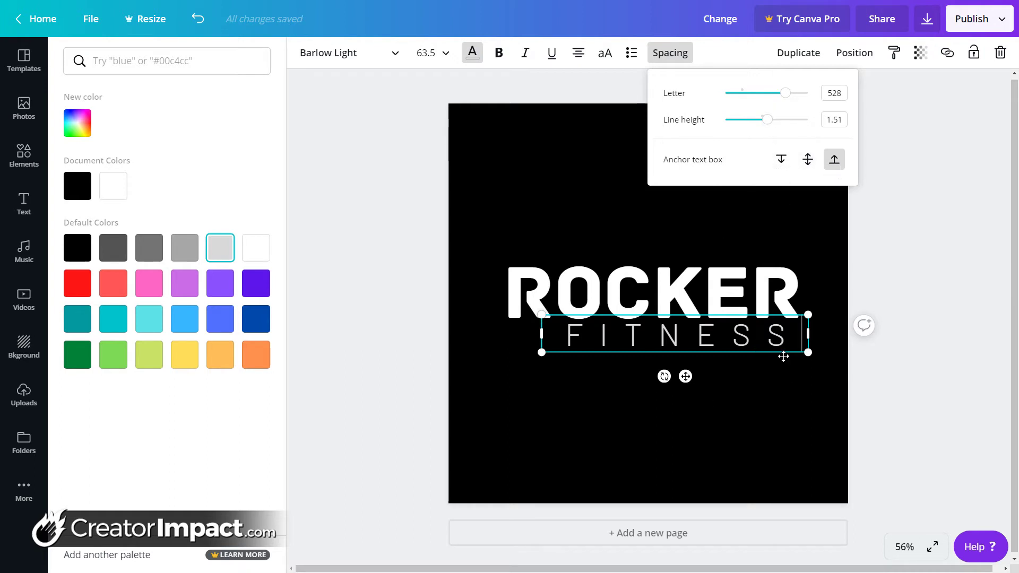
left_click_drag(782, 352, 795, 352)
left_click(862, 344)
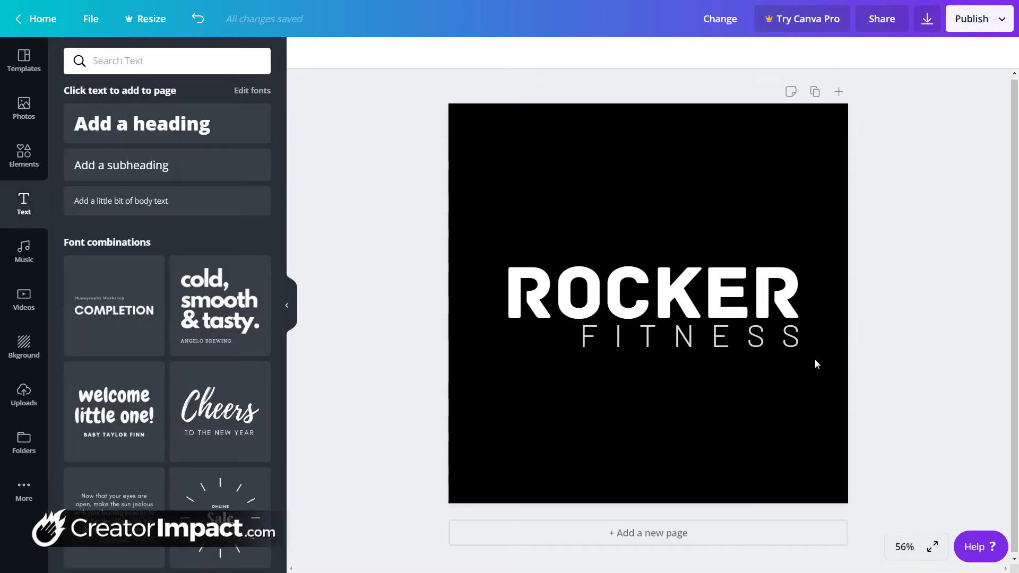
Step: Scale ROCKER and FITNESS up together to fill more of the square
left_click(769, 340)
left_click(696, 281, "shift")
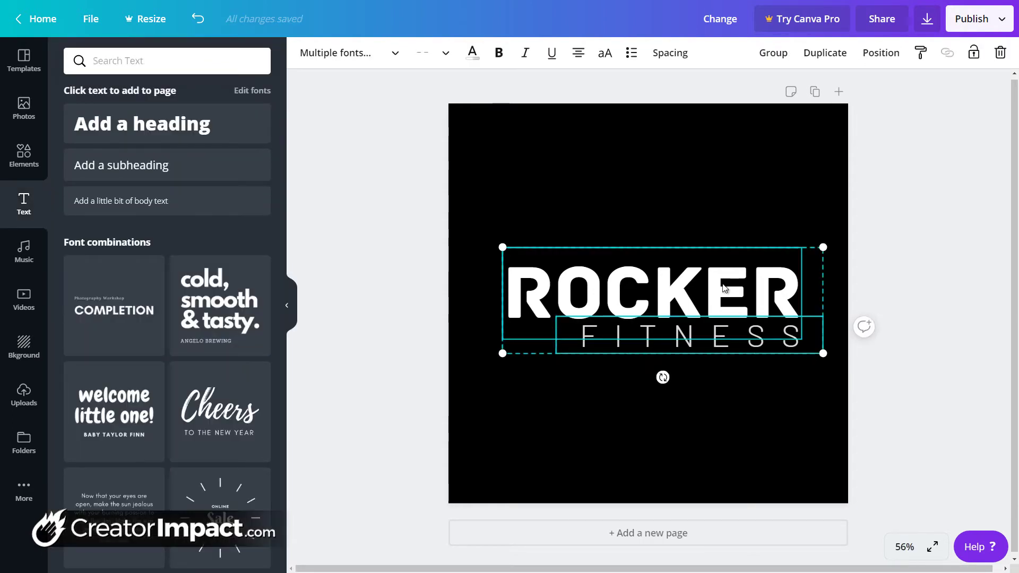
left_click_drag(503, 248, 490, 237)
key("Escape")
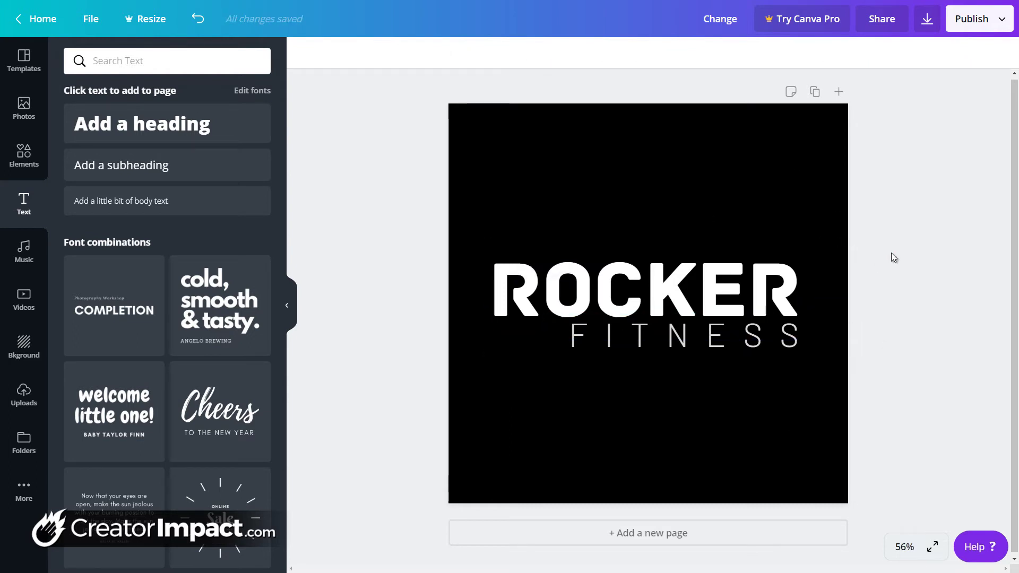
left_click(774, 313)
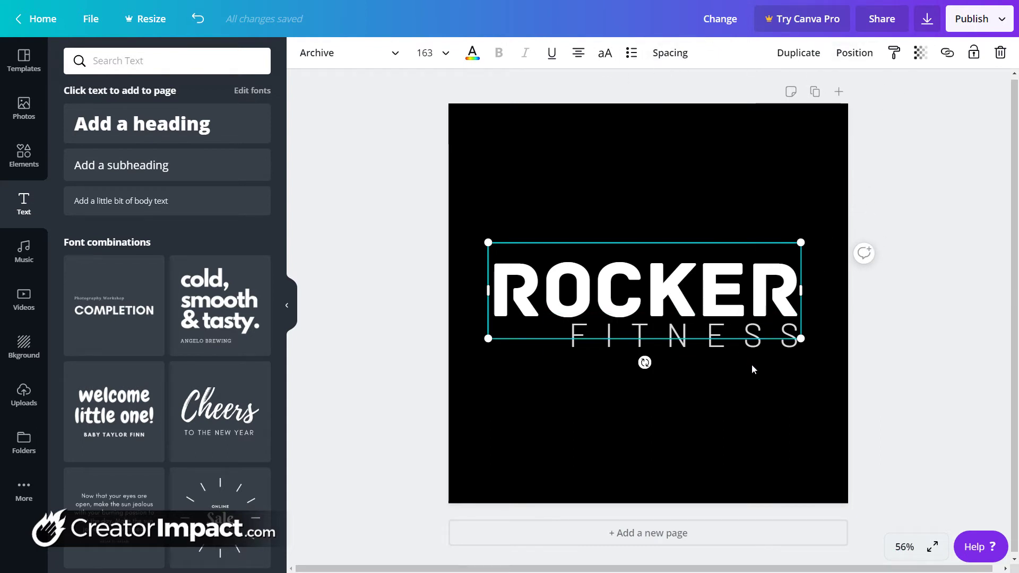
left_click(752, 337)
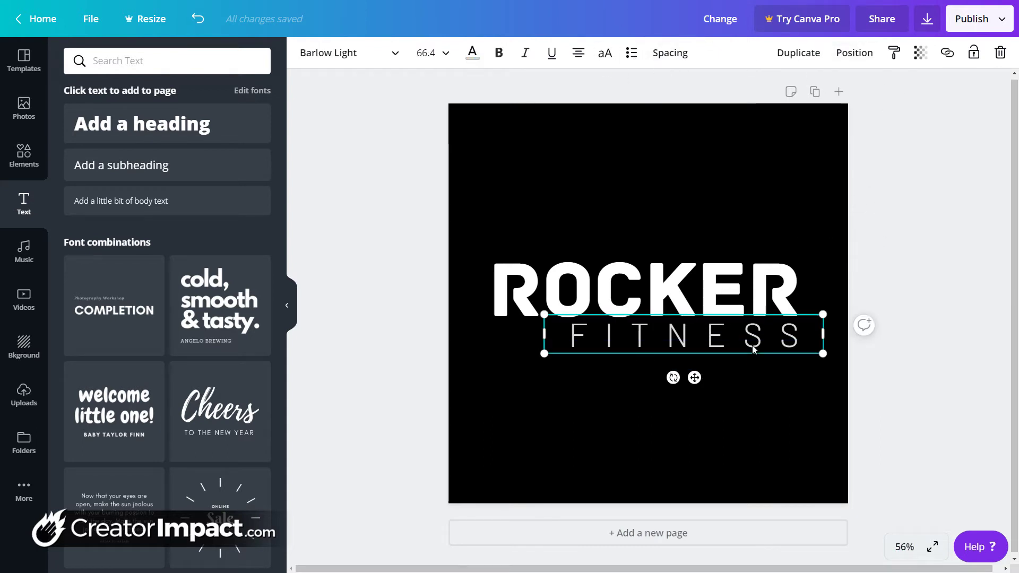
Step: Keep FITNESS at full opacity, then group and ungroup ROCKER and FITNESS
left_click(922, 55)
left_click_drag(881, 93, 906, 92)
left_click(967, 199)
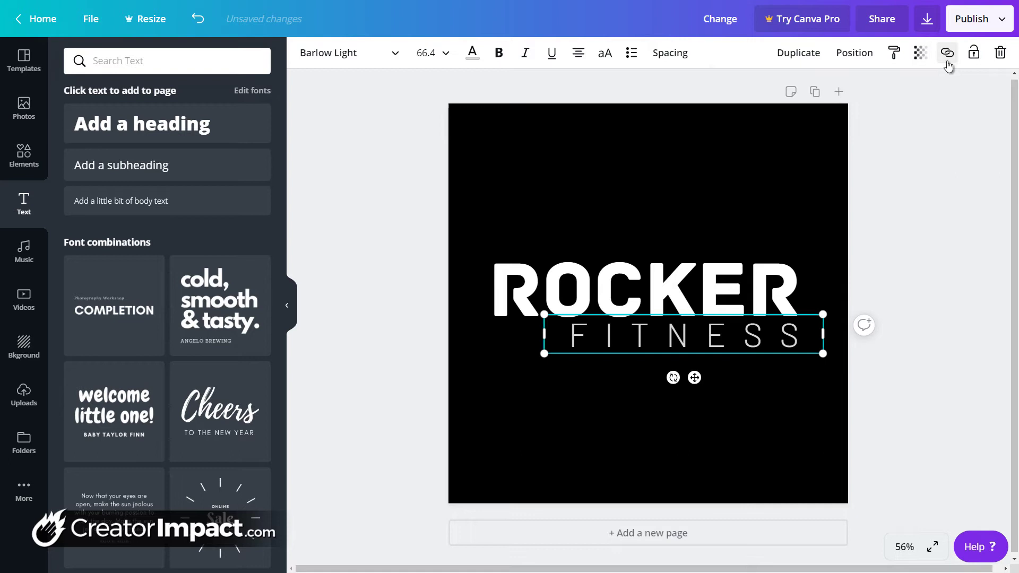
left_click(705, 289, "shift")
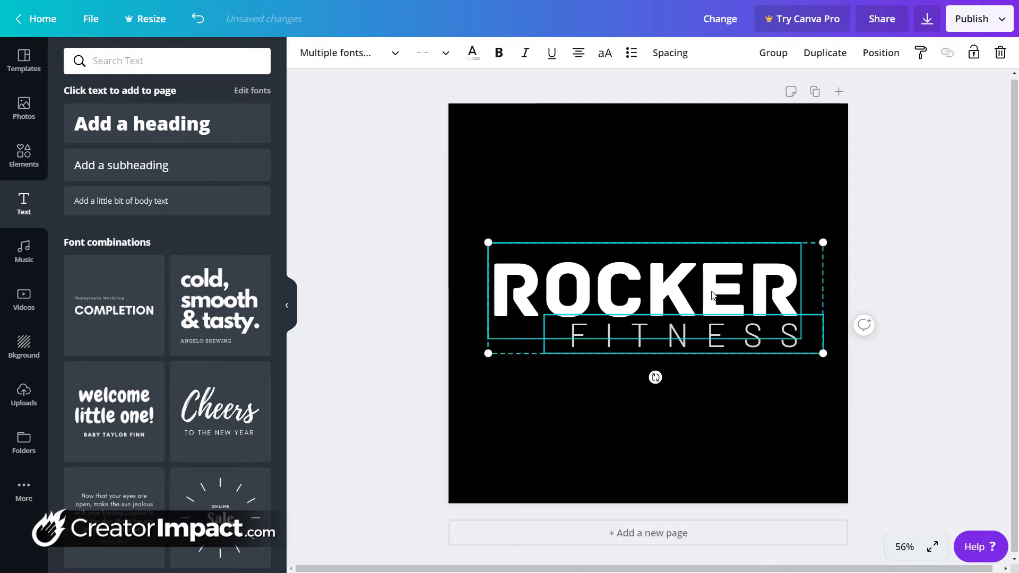
left_click(774, 52)
left_click(897, 307)
left_click(764, 324)
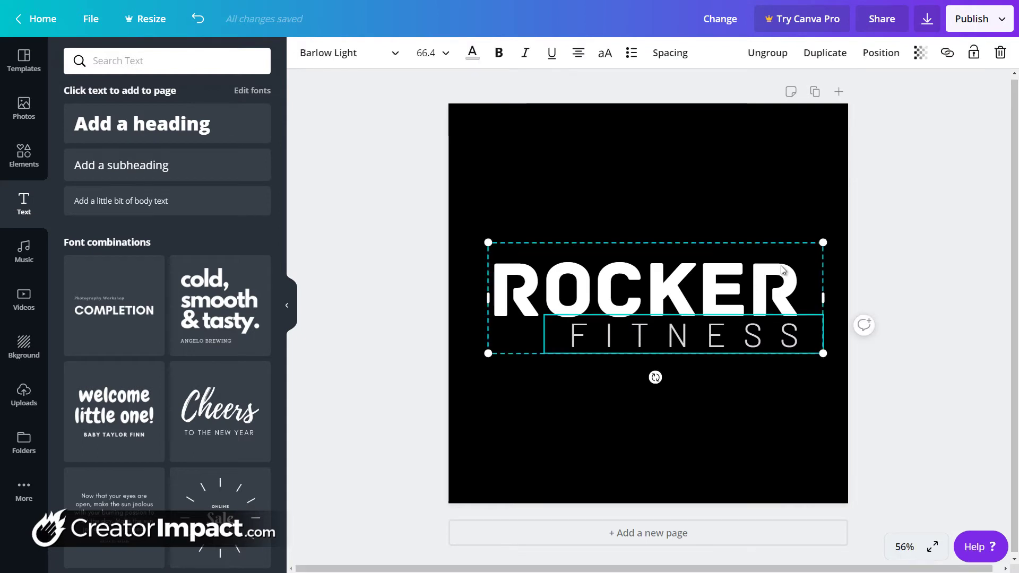
left_click(775, 52)
left_click(930, 282)
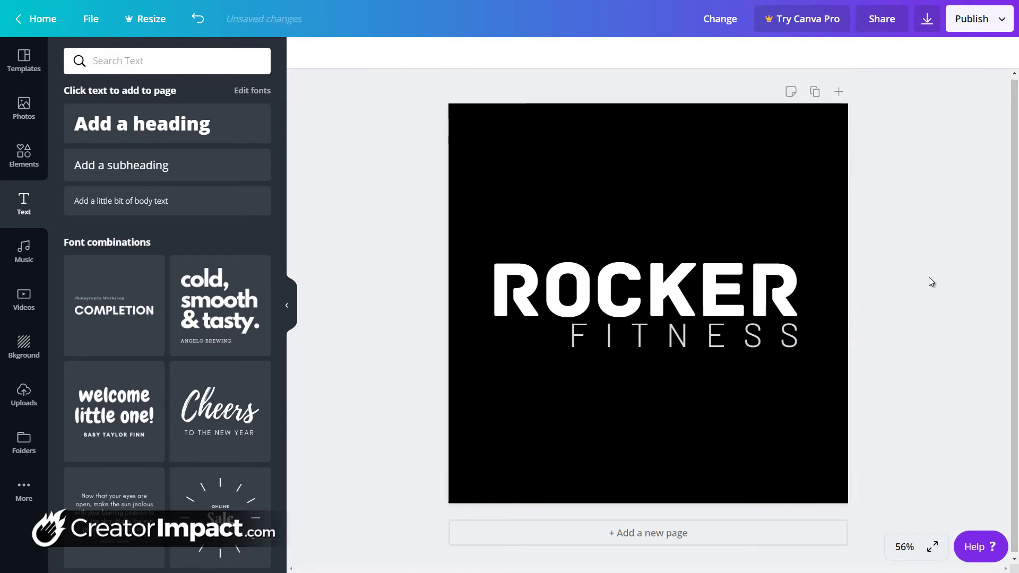
mouse_move(506, 4)
Step: Tilt the FITNESS text to -3°
left_click(711, 339)
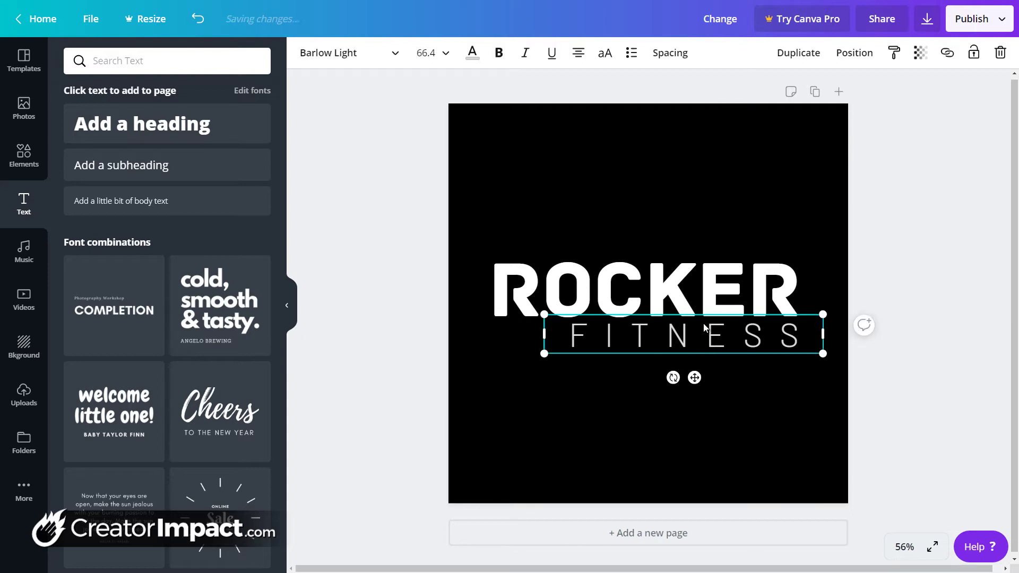
left_click_drag(673, 378, 674, 384)
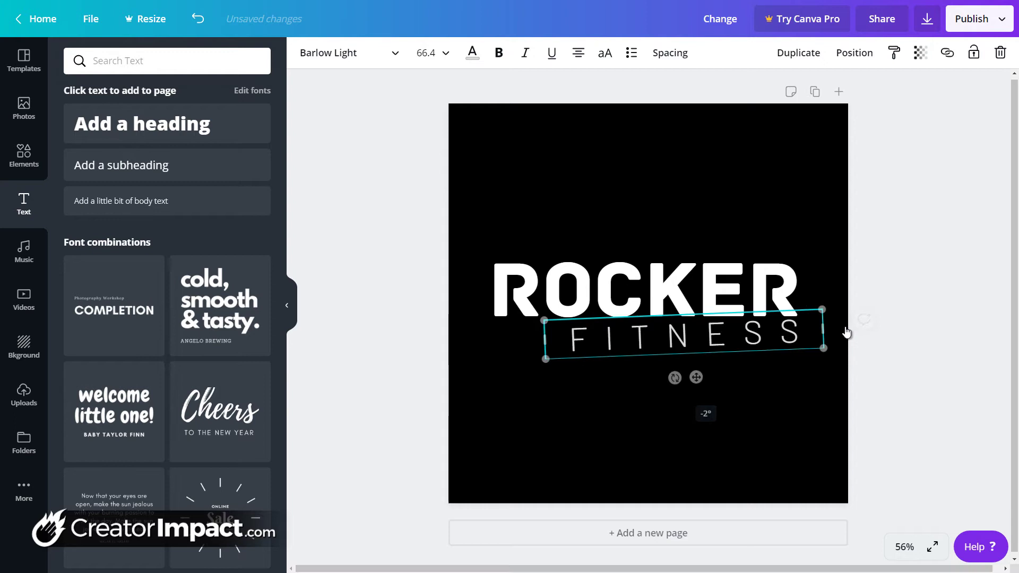
left_click(902, 301)
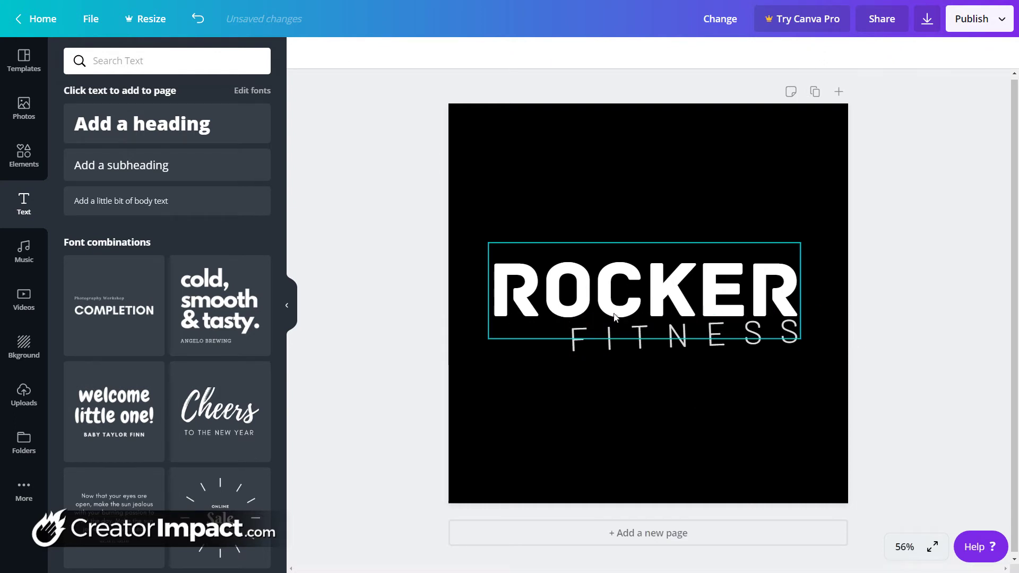
Step: Set ROCKER's letter spacing to -13 and move the title to the page centre
left_click(701, 289)
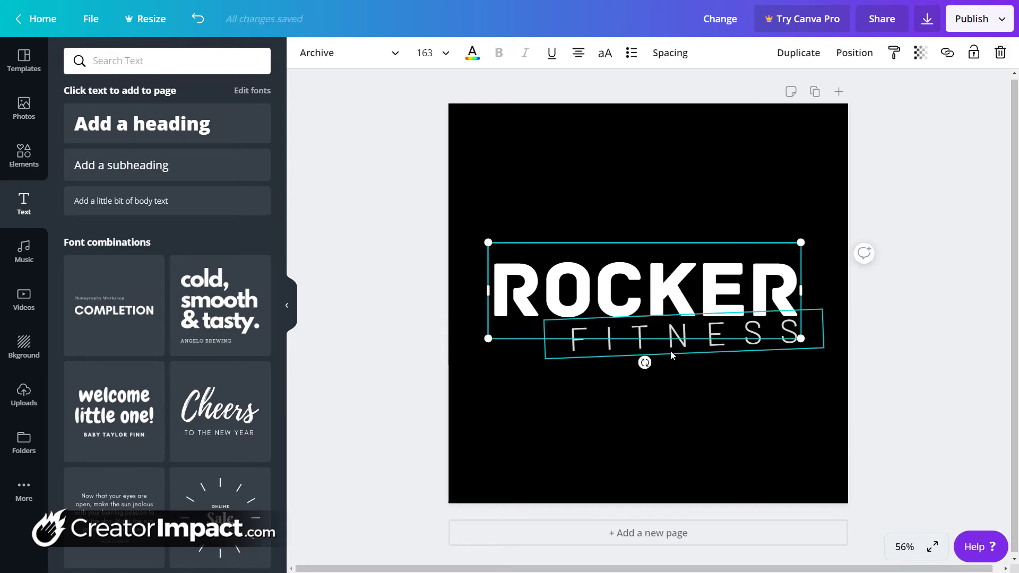
left_click(670, 53)
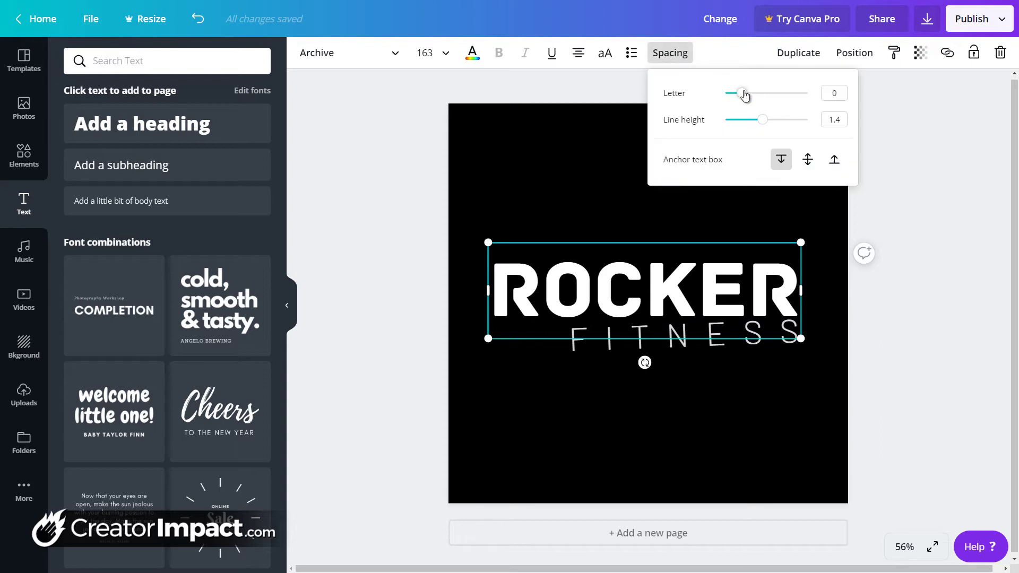
mouse_move(741, 95)
left_mouse_down()
mouse_move(755, 98)
mouse_move(733, 98)
mouse_move(740, 93)
left_mouse_up()
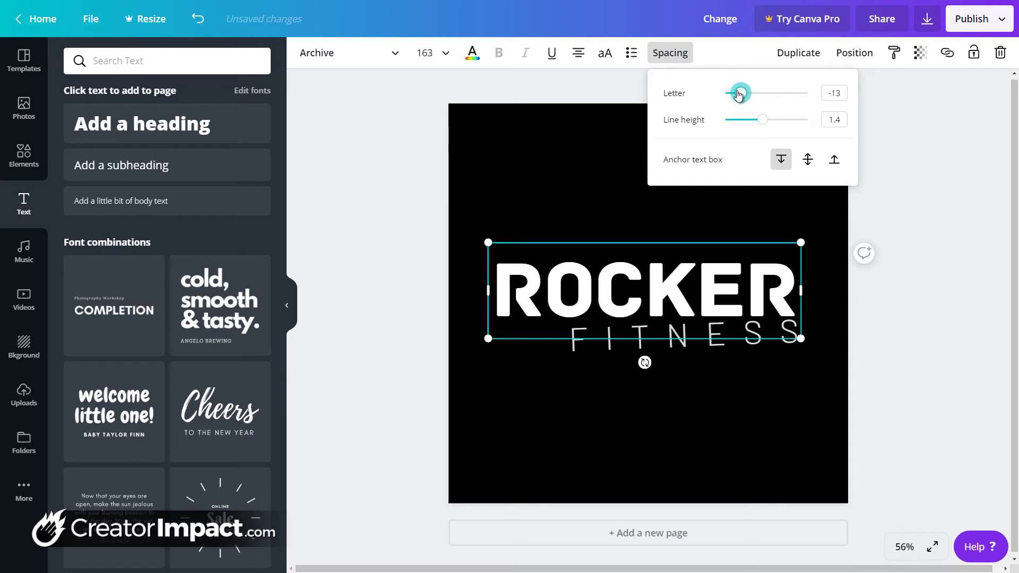
left_click(904, 362)
left_click_drag(762, 282, 766, 281)
left_click(882, 408)
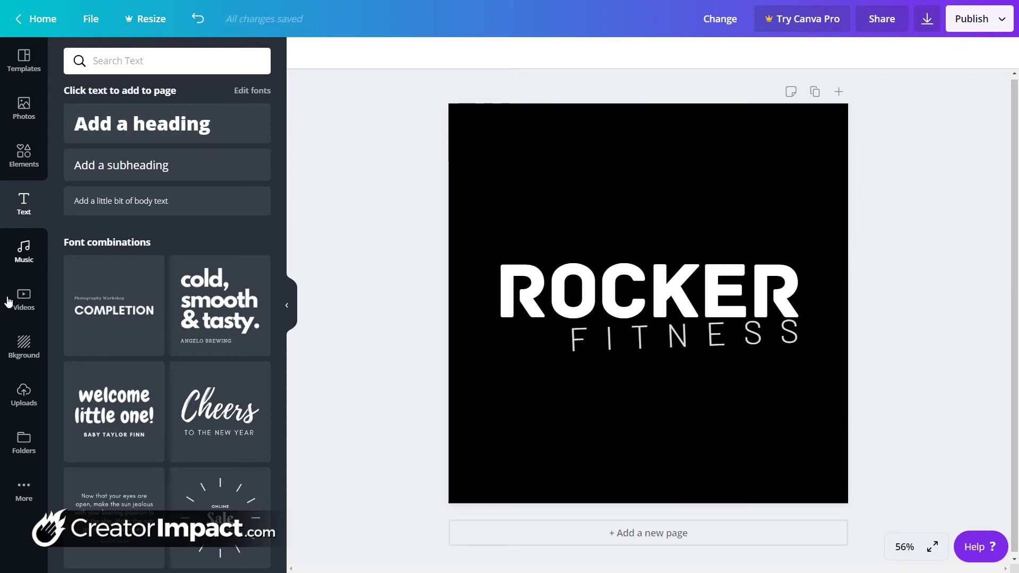
Step: Apply the dark sand texture from the Backgrounds library behind ROCKER FITNESS
left_click(25, 347)
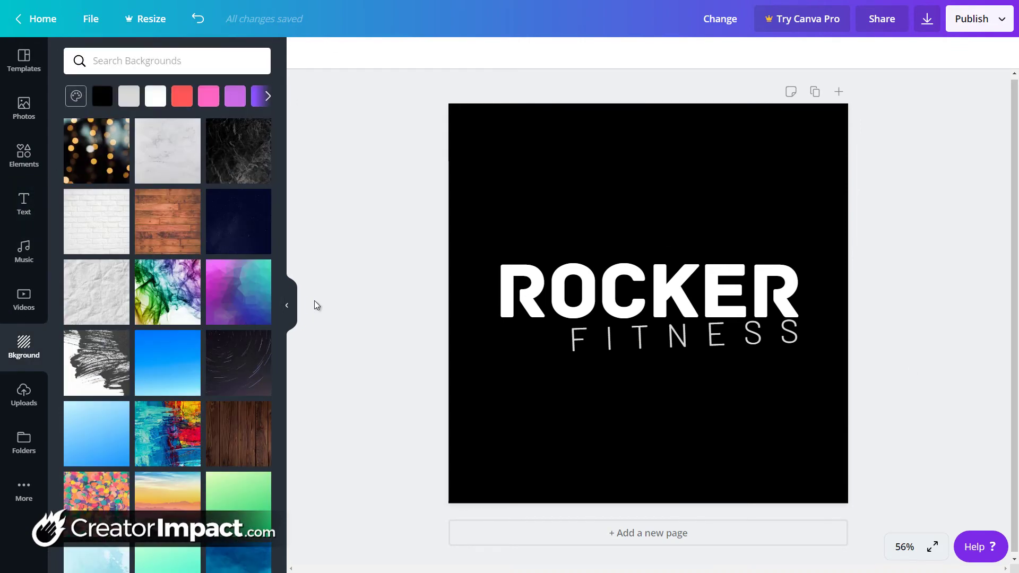
scroll(254, 247, "down", 8)
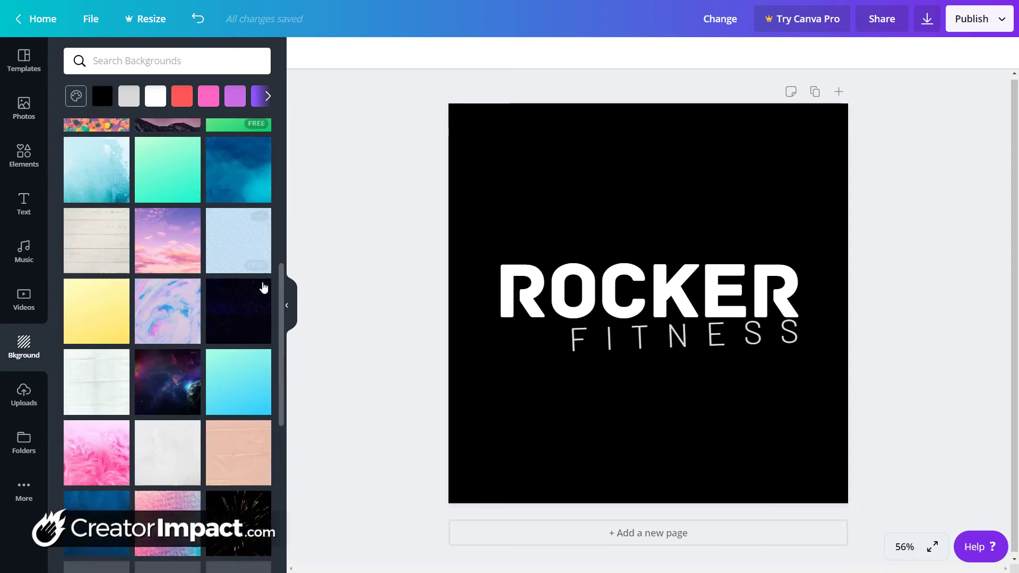
scroll(262, 298, "down", 15)
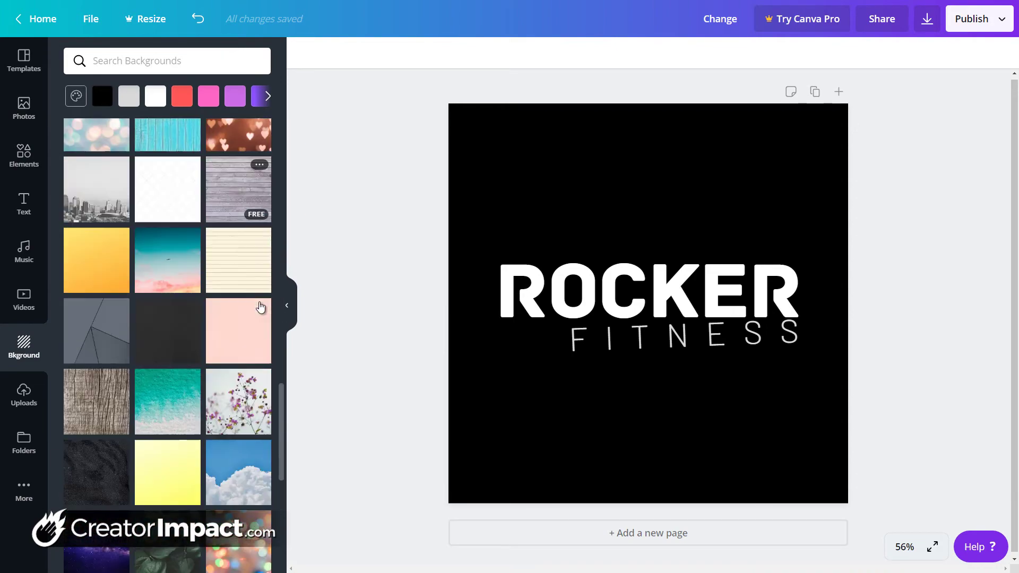
scroll(260, 307, "down", 6)
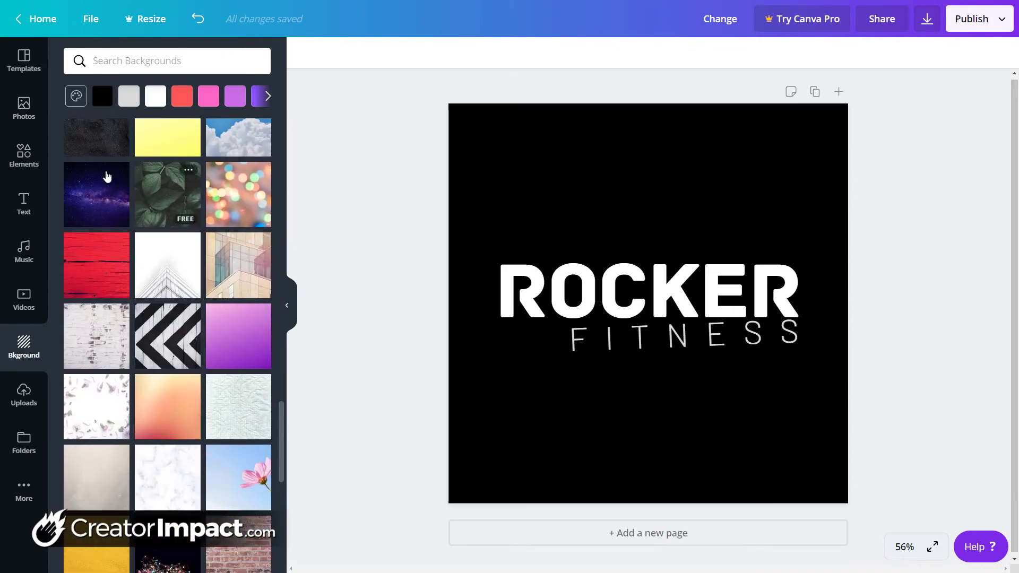
left_click(96, 136)
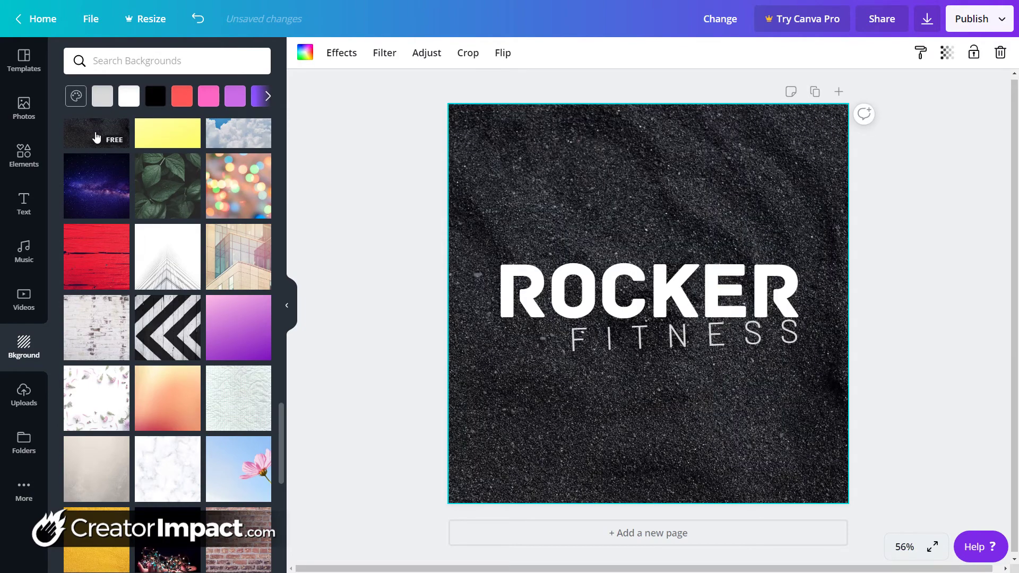
scroll(220, 298, "down", 9)
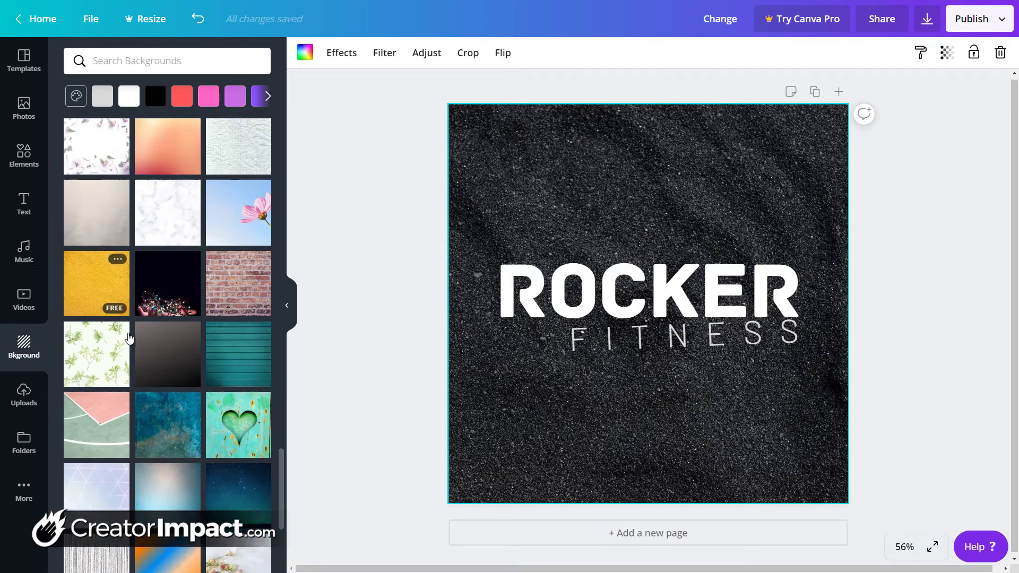
scroll(129, 337, "down", 9)
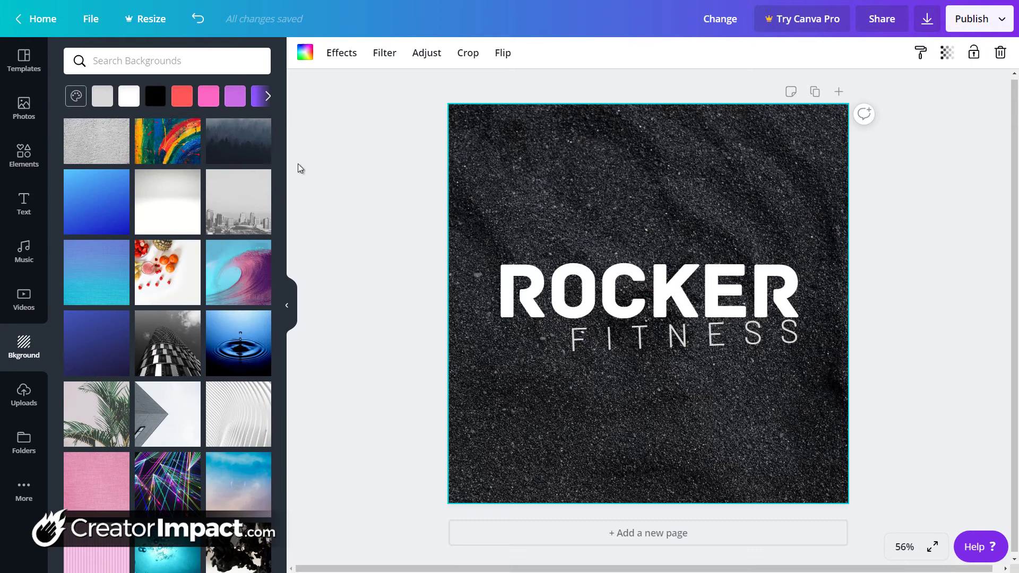
Step: Search backgrounds for 'black' and reapply the dark sand texture from the results
left_click(209, 61)
type("black")
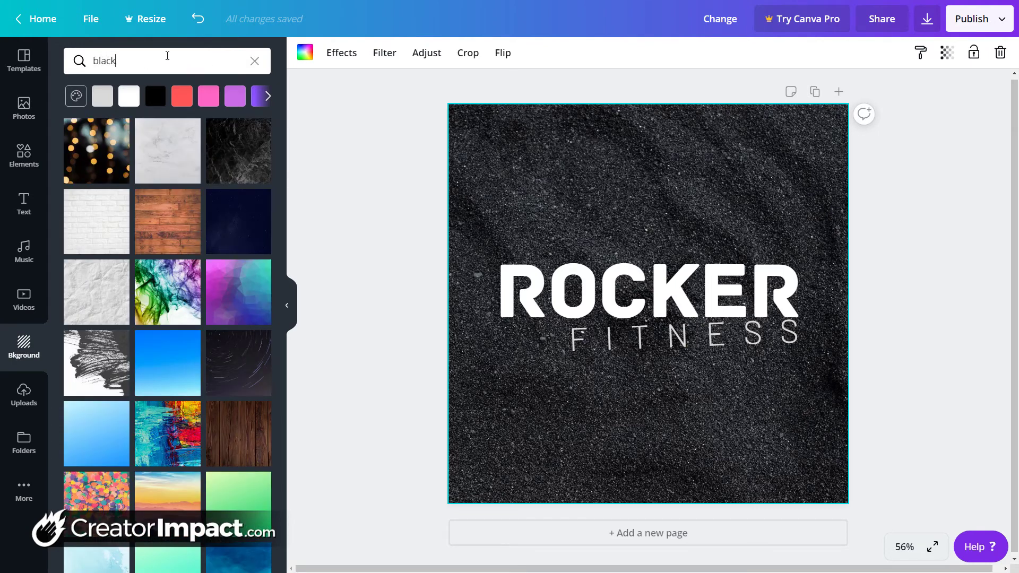
key("Return")
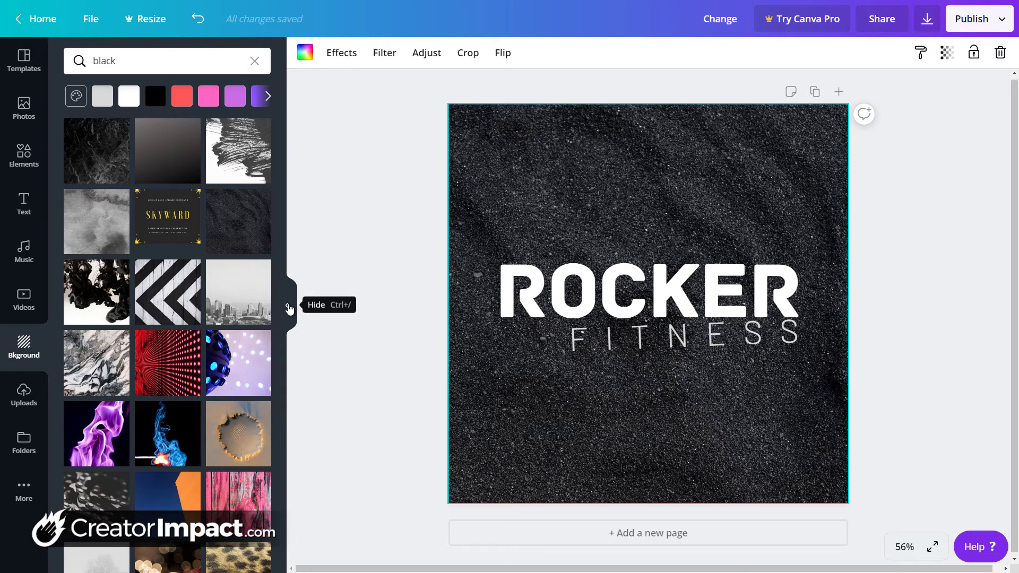
scroll(132, 331, "down", 3)
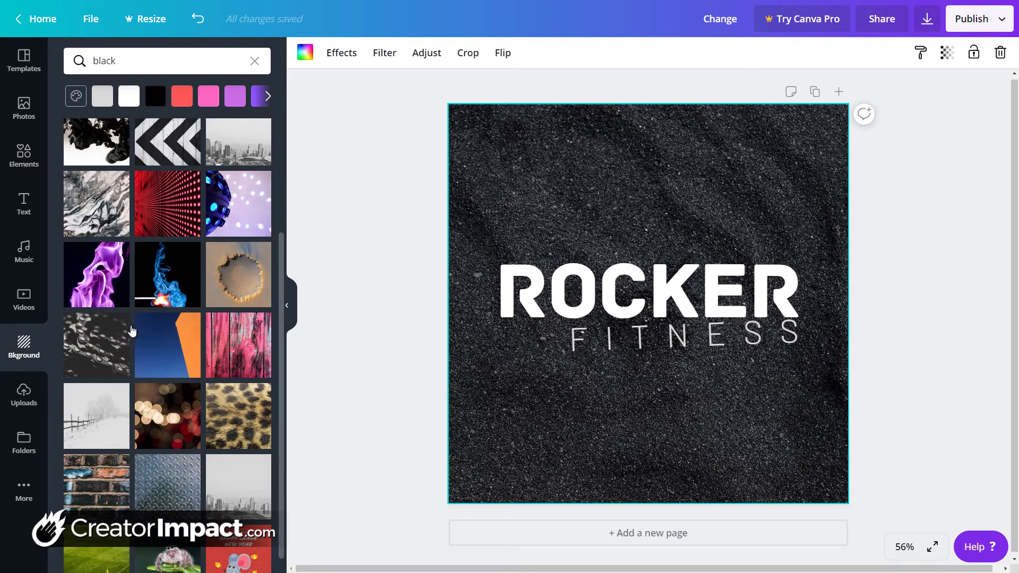
scroll(160, 313, "down", 1)
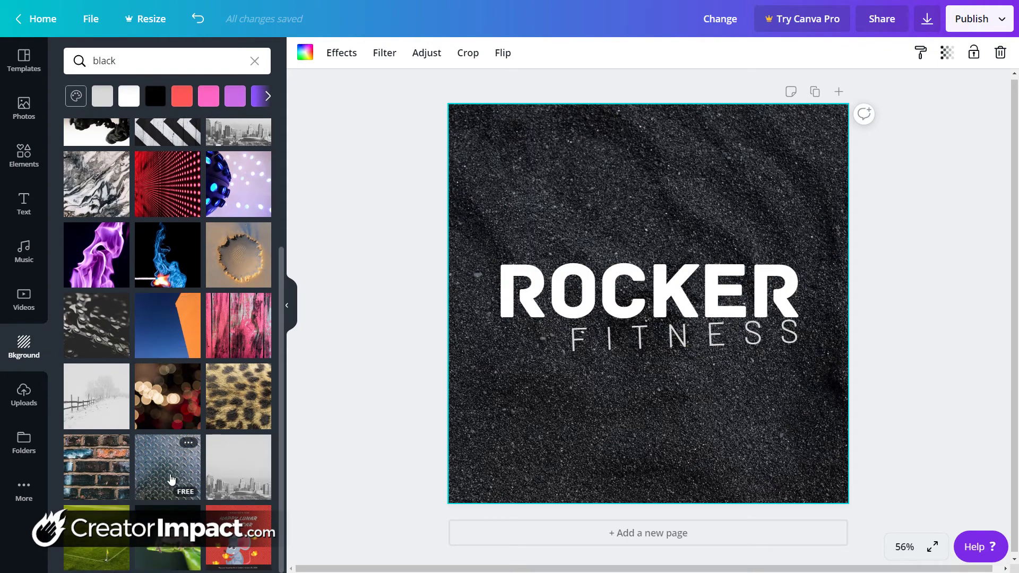
scroll(170, 504, "up", 4)
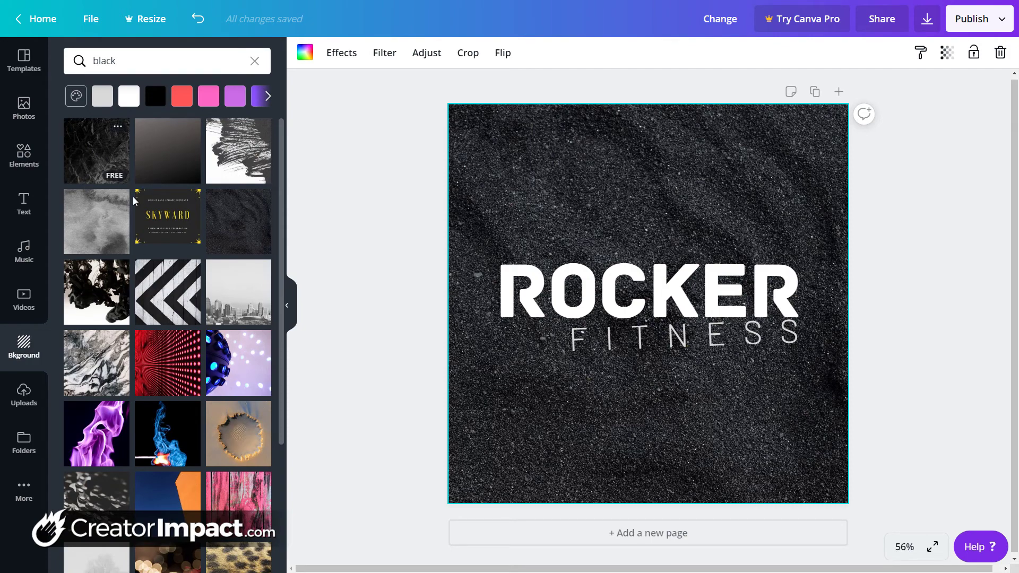
left_click(245, 223)
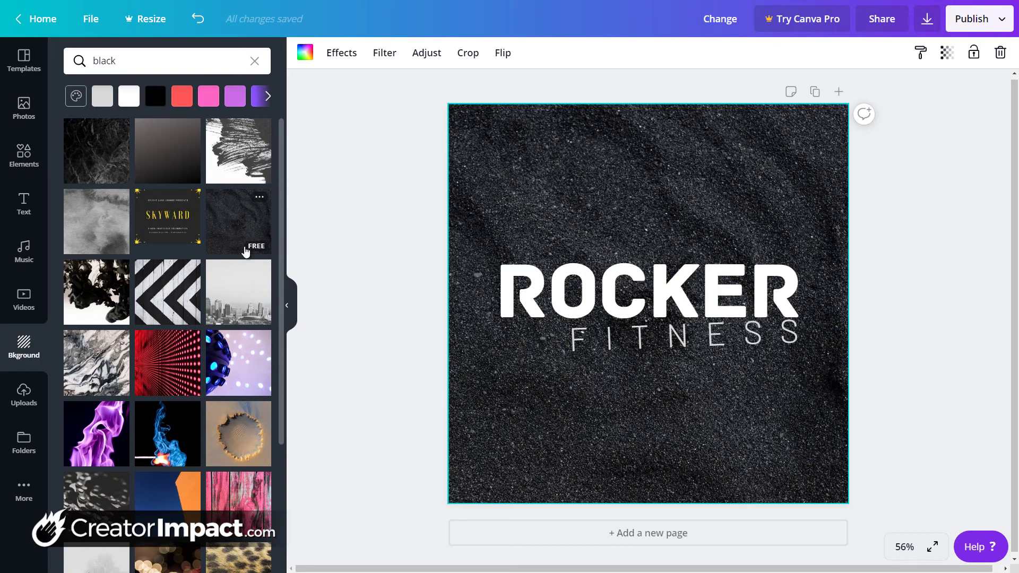
left_click(593, 301)
left_click(358, 297)
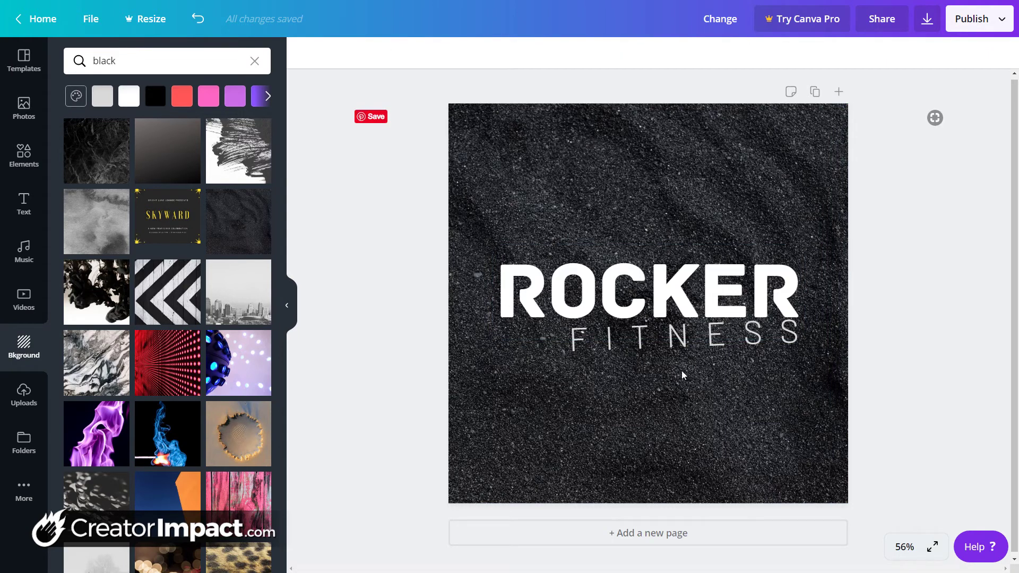
Step: Try background transparency 26, then switch the background to the dark black marble texture
left_click(533, 170)
left_click(947, 53)
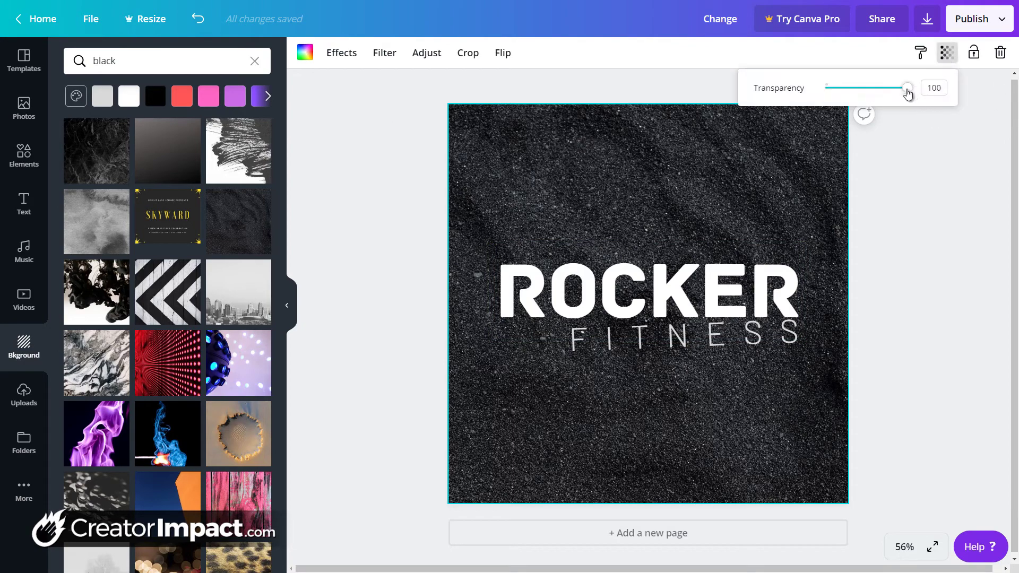
left_click_drag(908, 94, 845, 99)
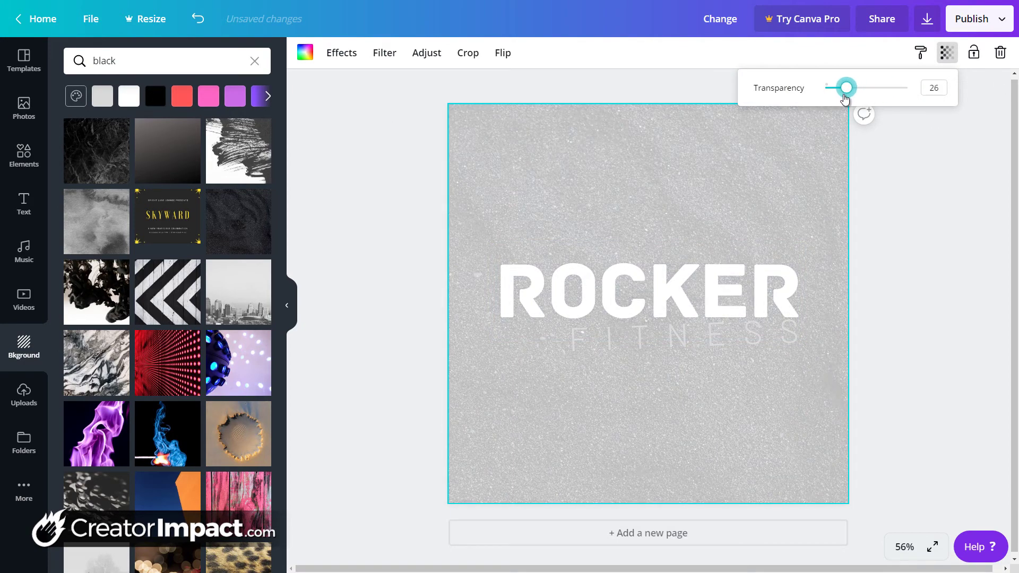
left_click(155, 96)
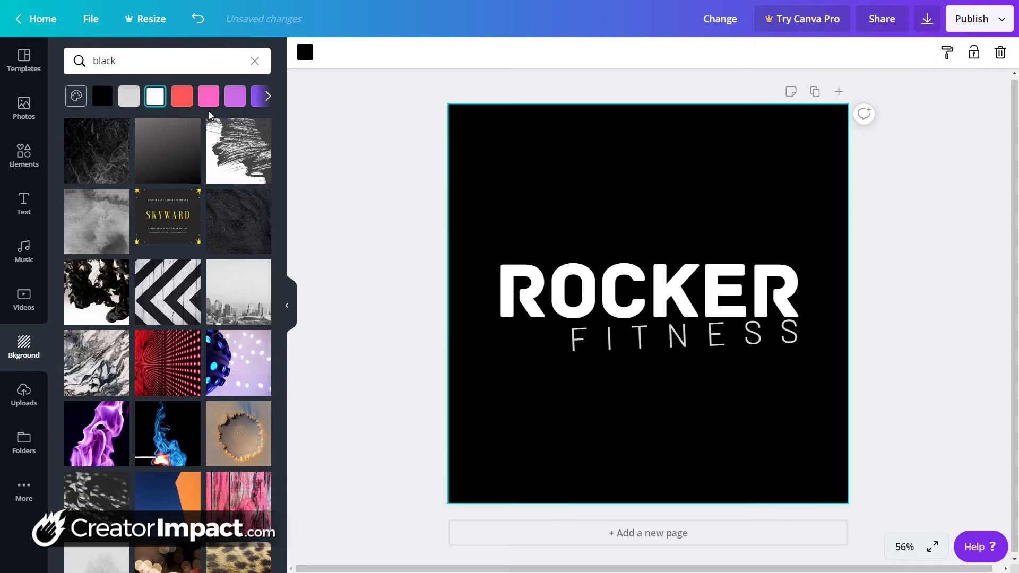
left_click(357, 223)
left_click(117, 160)
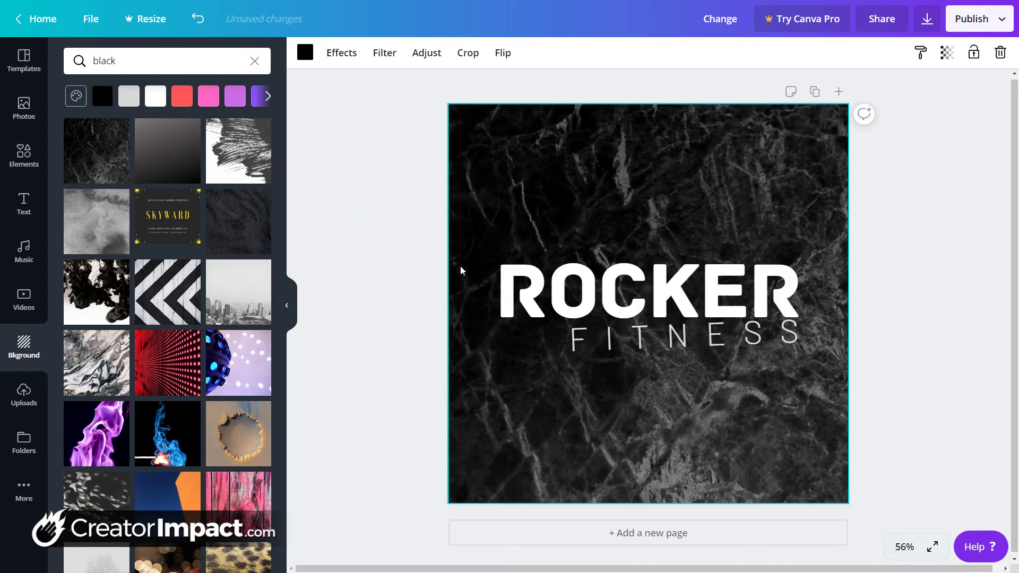
left_click(503, 268)
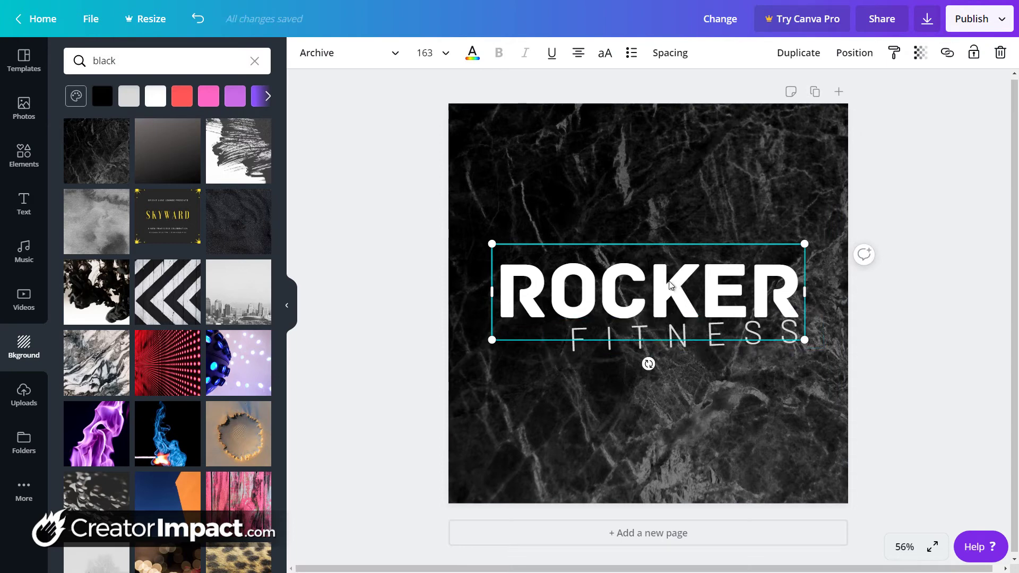
mouse_move(668, 287)
left_mouse_down()
mouse_move(670, 275)
mouse_move(670, 306)
mouse_move(671, 293)
left_mouse_up()
left_click(867, 255)
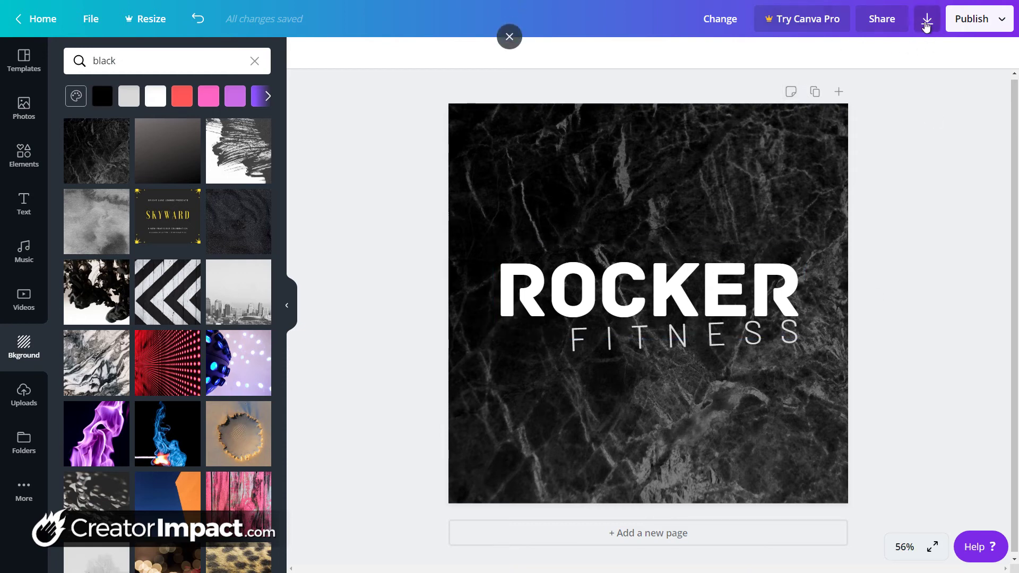
Step: Download the square marble design as JPG (Change.jpg), dismissing the Canva Pro offers
left_click(927, 19)
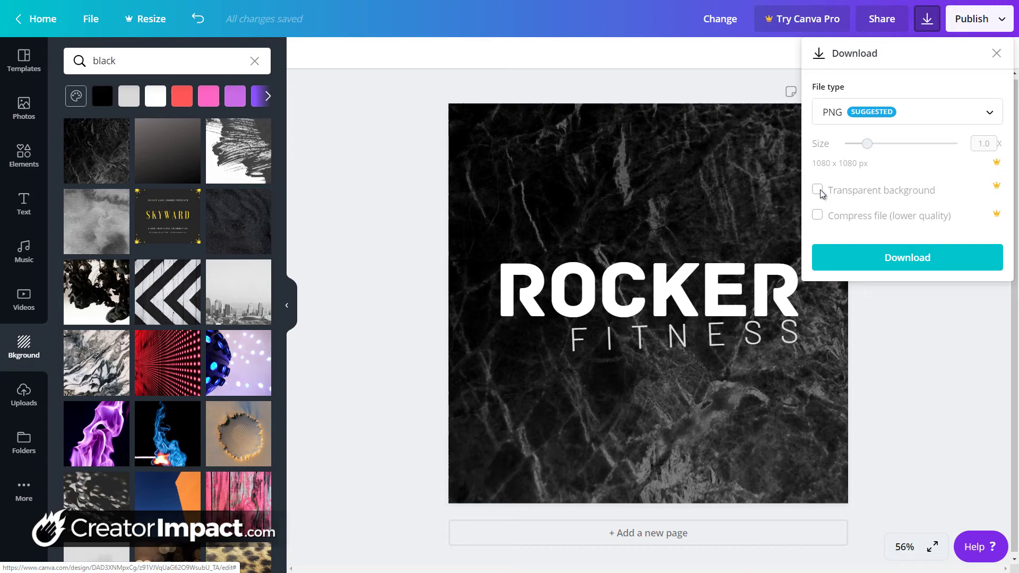
left_click(818, 190)
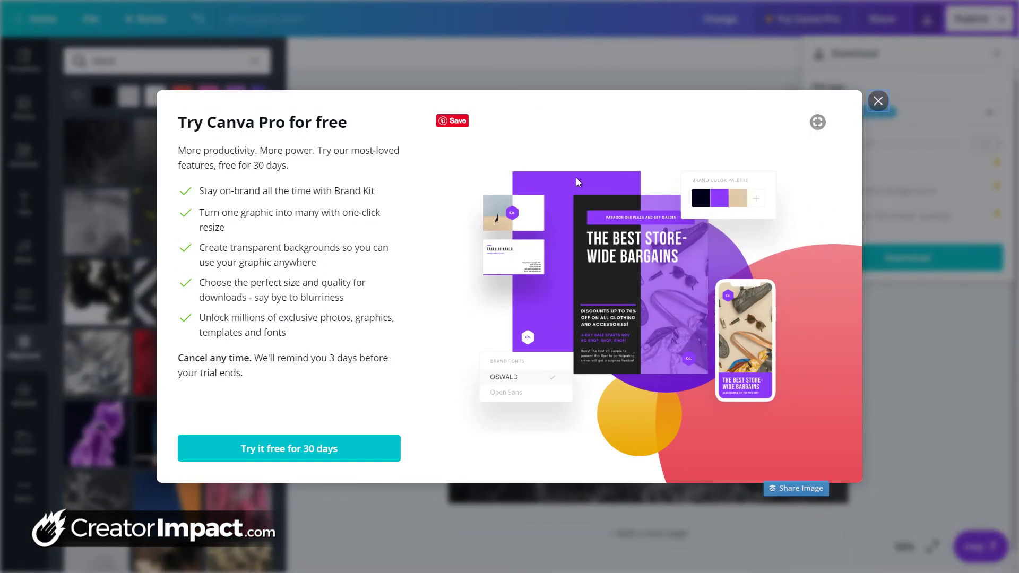
left_click(878, 101)
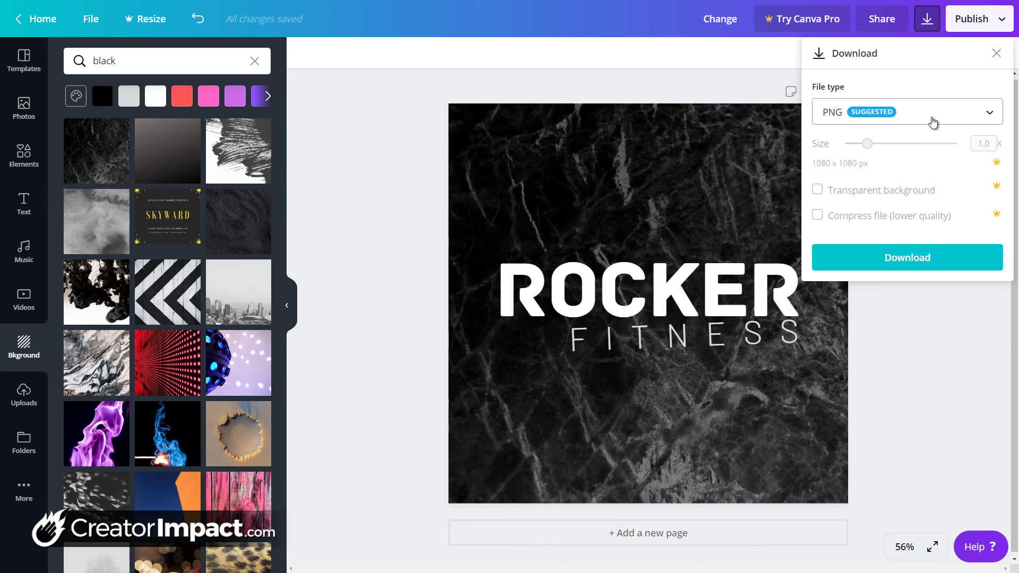
left_click(934, 118)
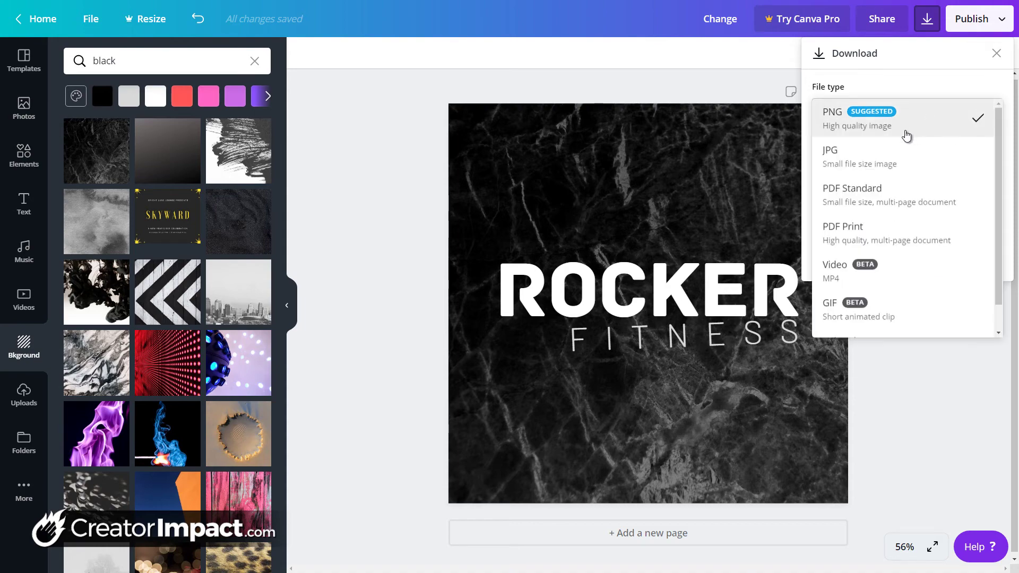
left_click(891, 153)
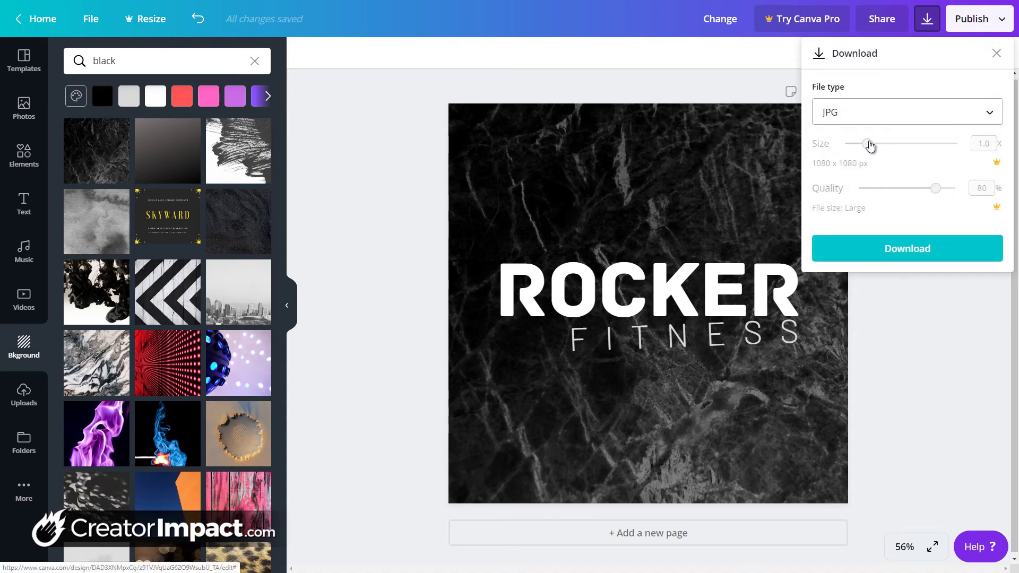
left_click(860, 262)
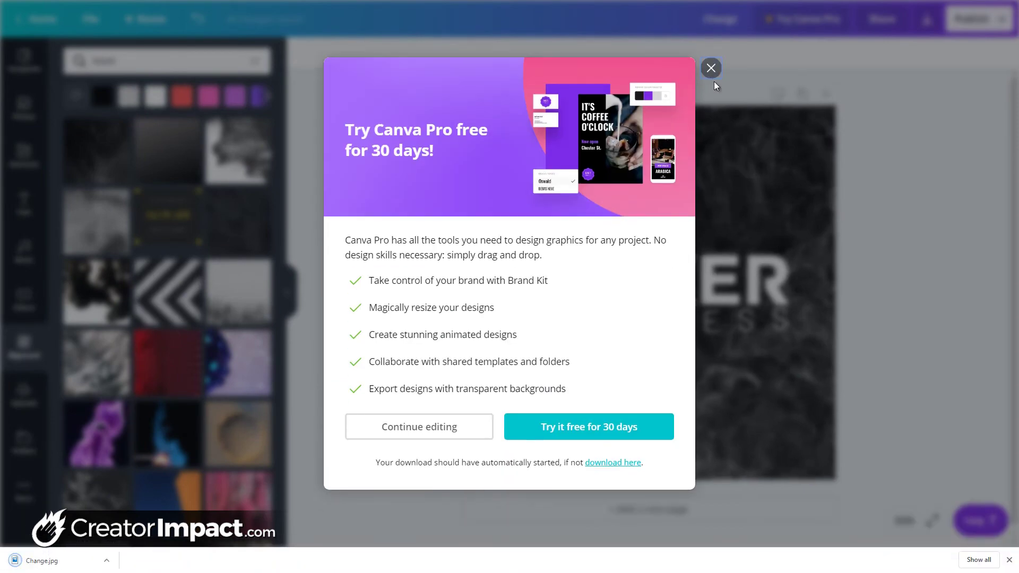
left_click(714, 74)
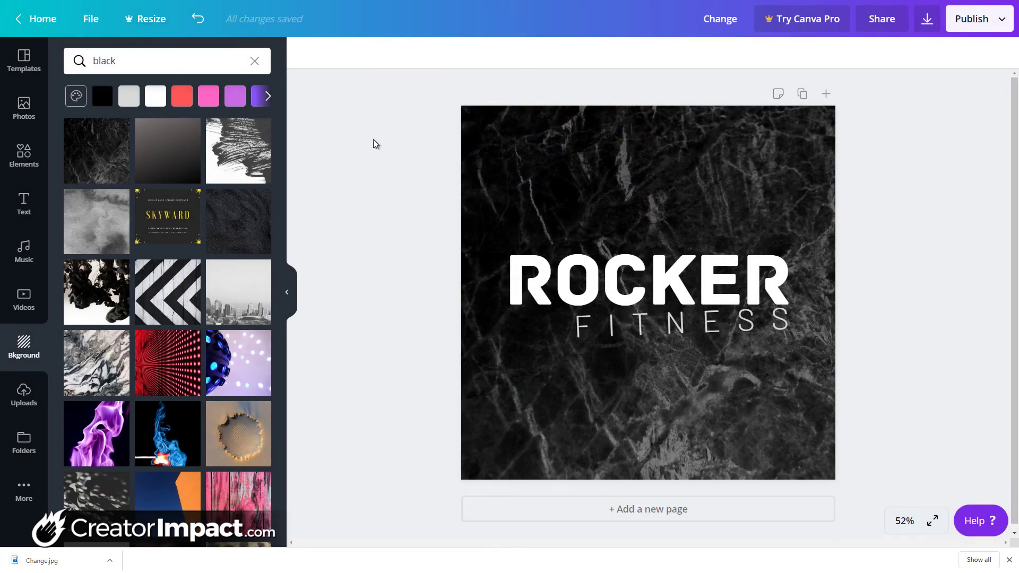
Step: Change the design title from 'Change' to 'Rocker Social Media'
left_click(717, 20)
type("Rocker ")
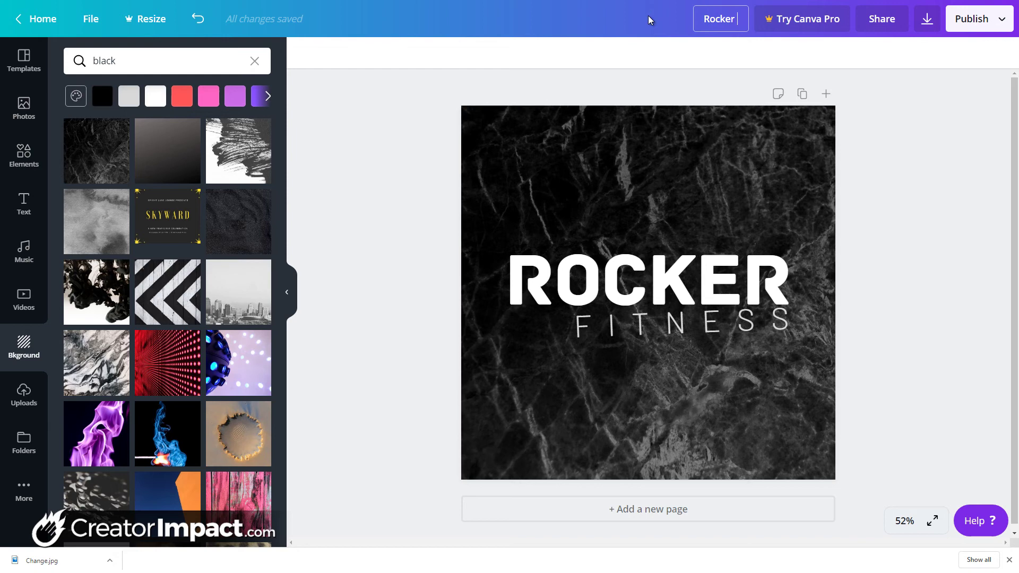
type("Social Me")
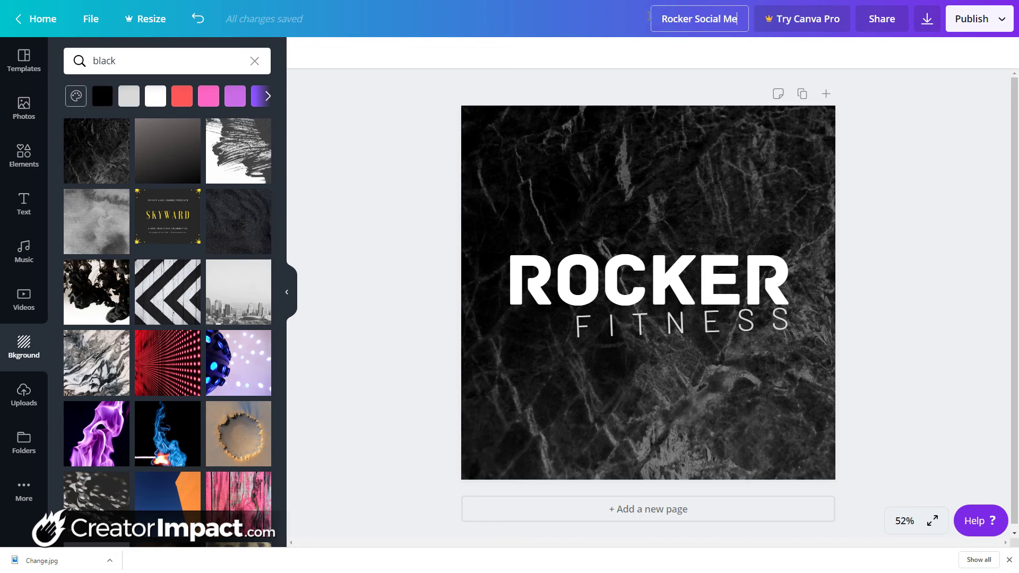
type("dia")
left_click(392, 260)
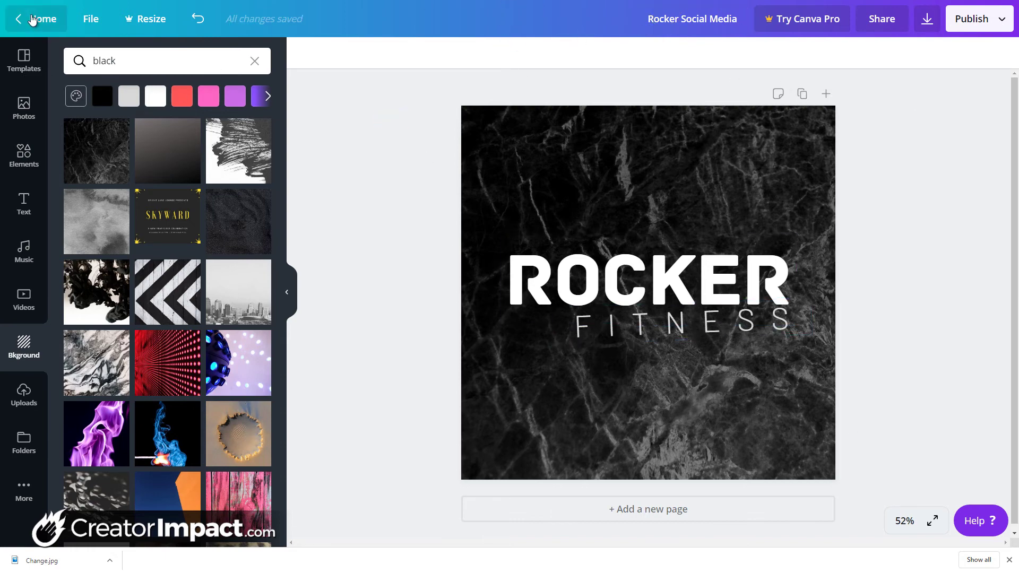
Step: From the Canva home page, start a custom-size design of 900 × 250 px
left_click(33, 20)
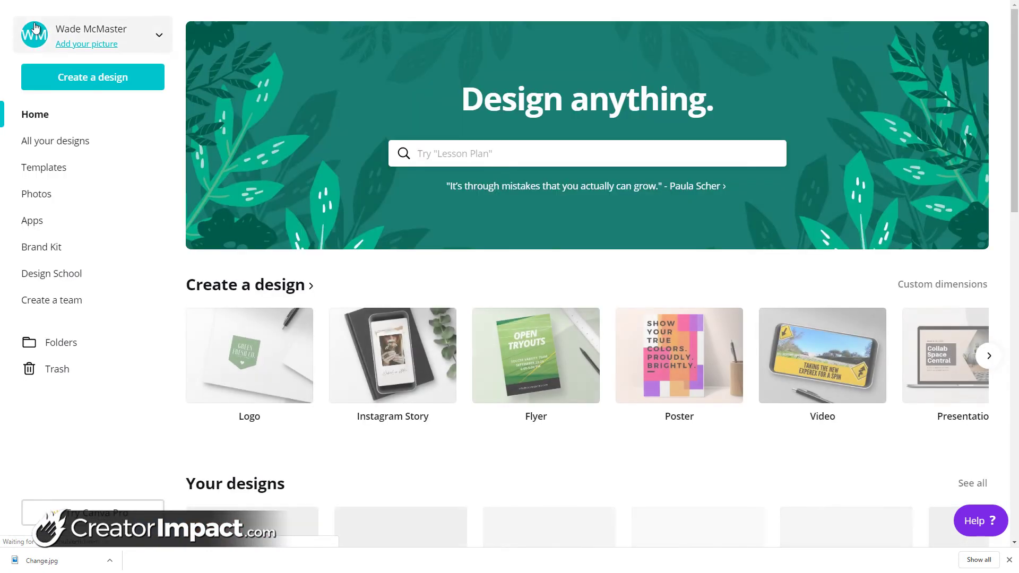
left_click(80, 81)
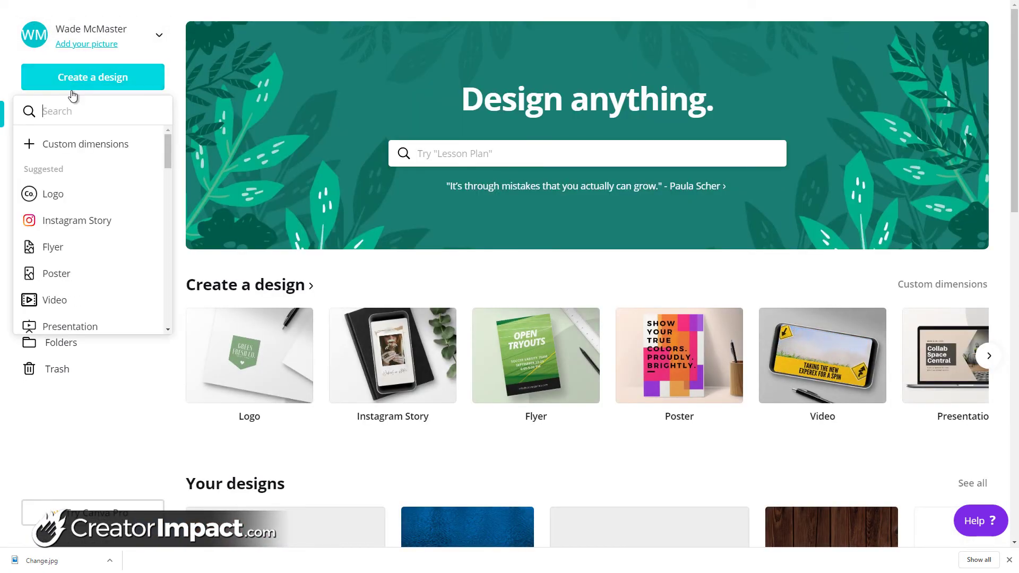
left_click(65, 146)
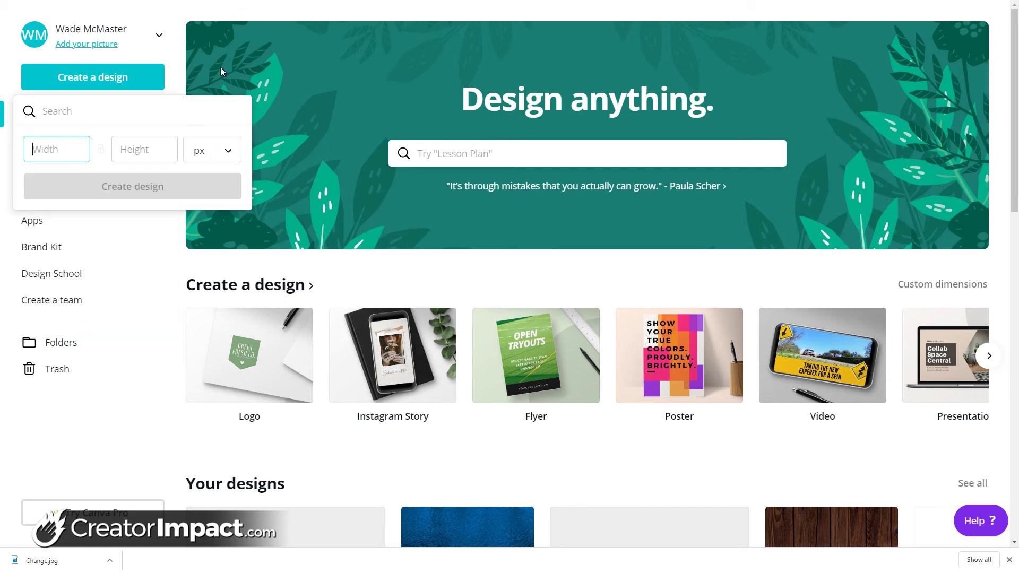
type("900")
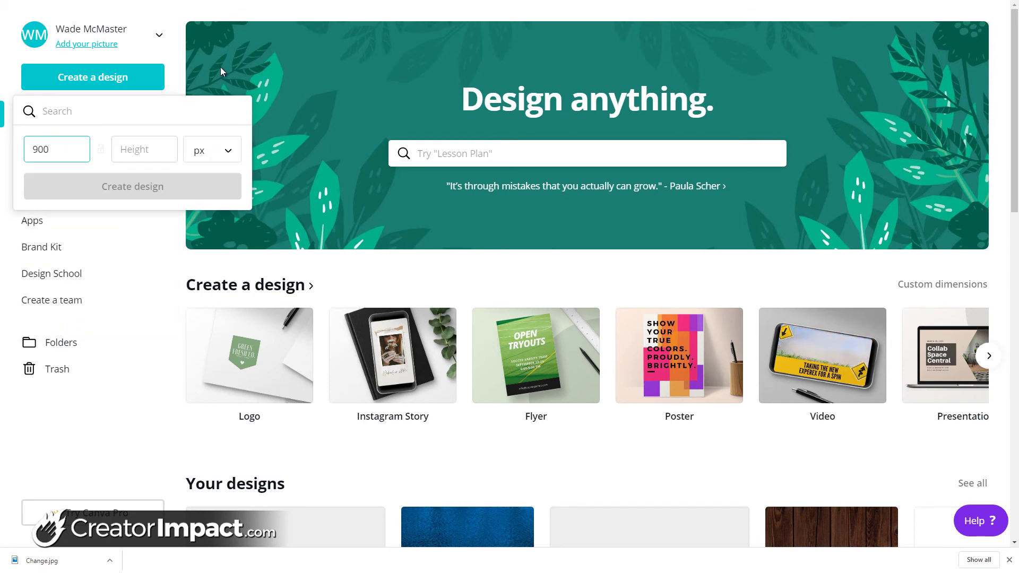
key("Tab")
type("250")
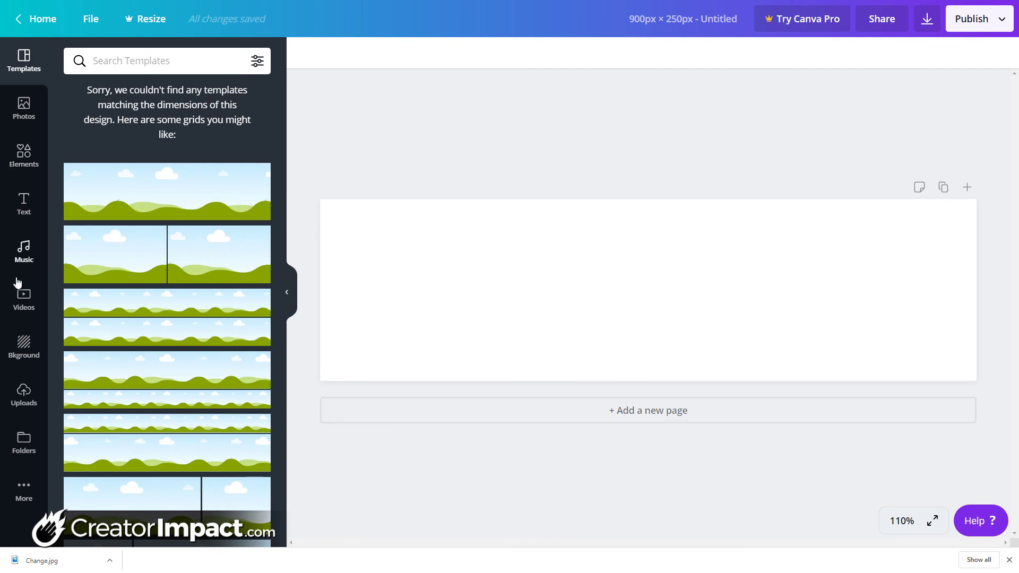
Step: Upload the ROCKER FITNESS image file from the Complete Downloads folder
left_click(20, 406)
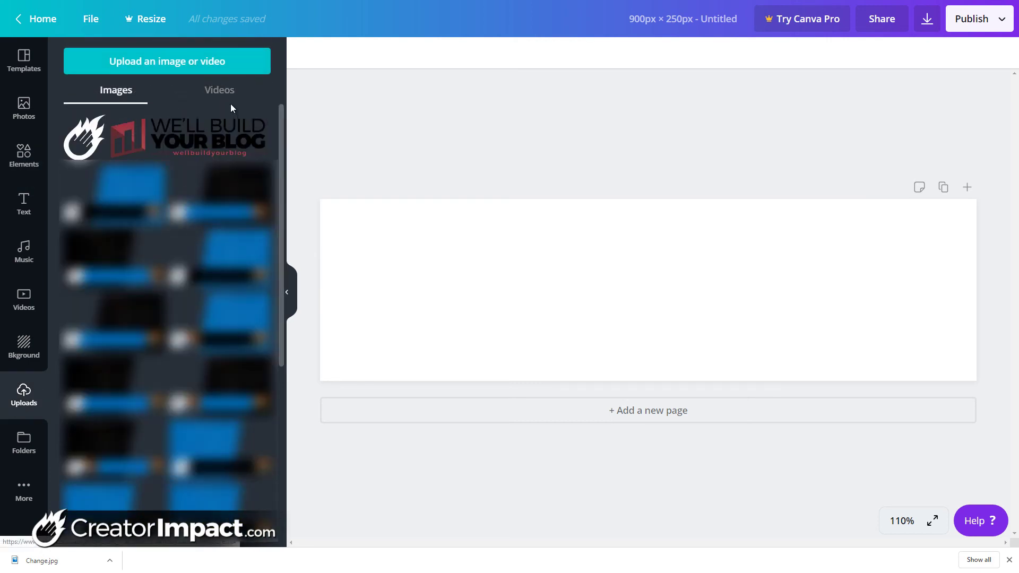
left_click(170, 64)
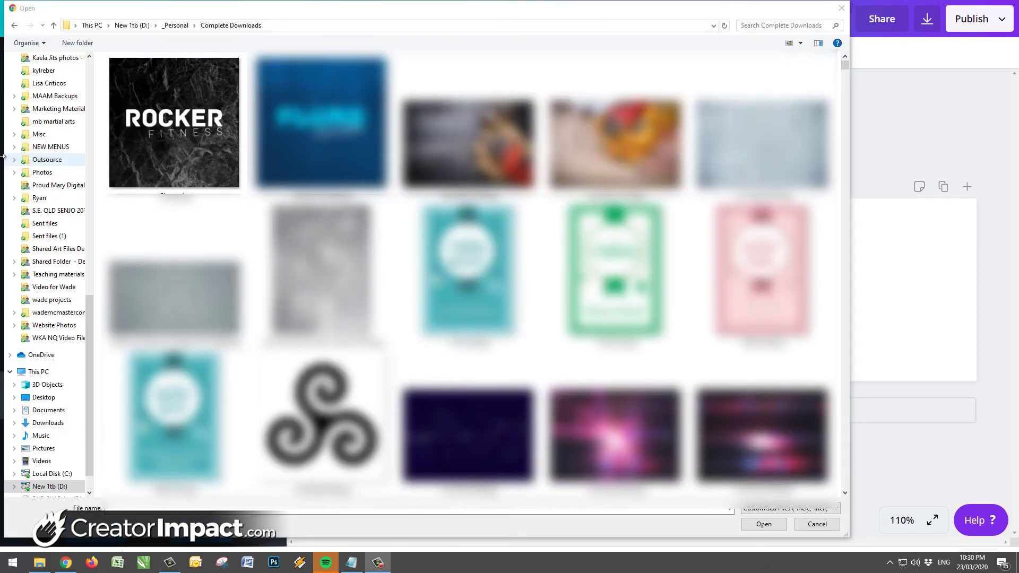
left_click(169, 132)
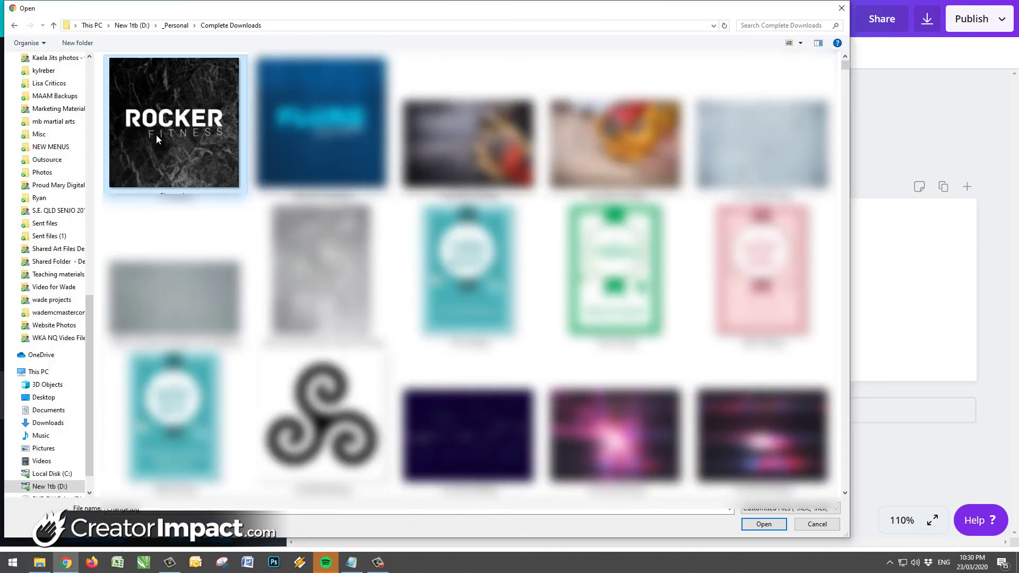
left_click(747, 523)
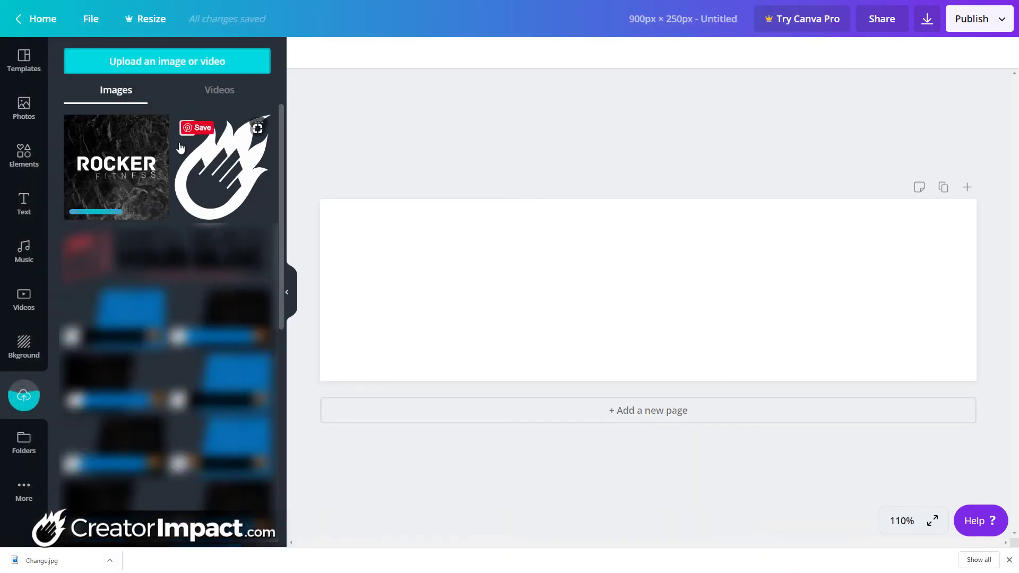
Step: Place the ROCKER FITNESS image on the banner and enlarge it past the edges
left_click(122, 188)
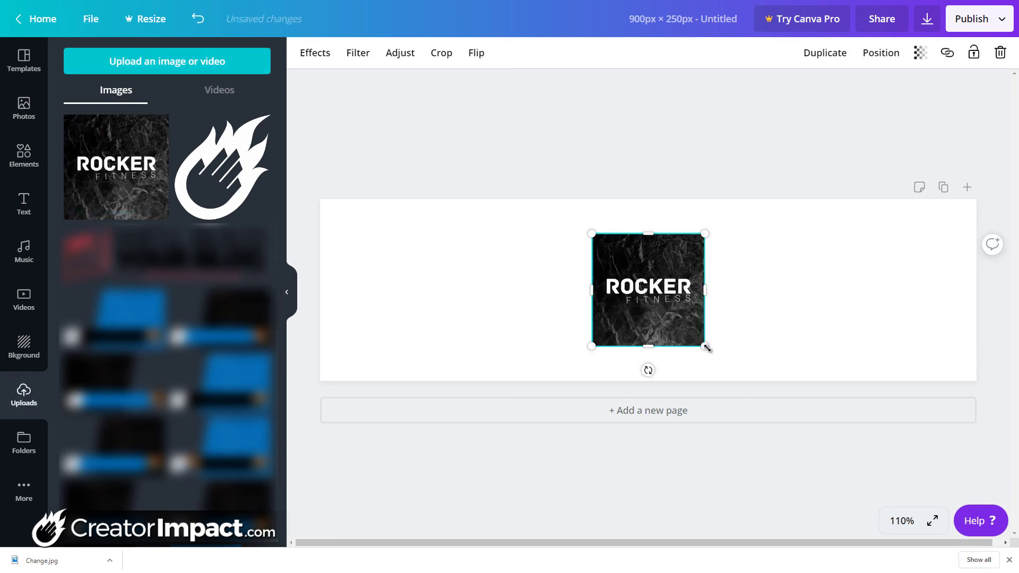
left_click_drag(722, 363, 923, 496)
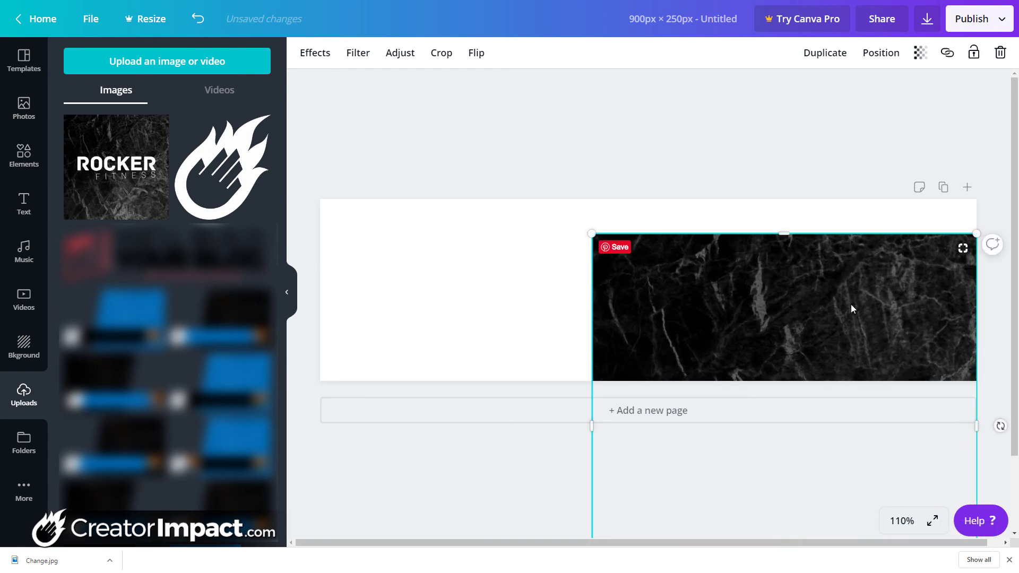
left_click_drag(851, 307, 559, 190)
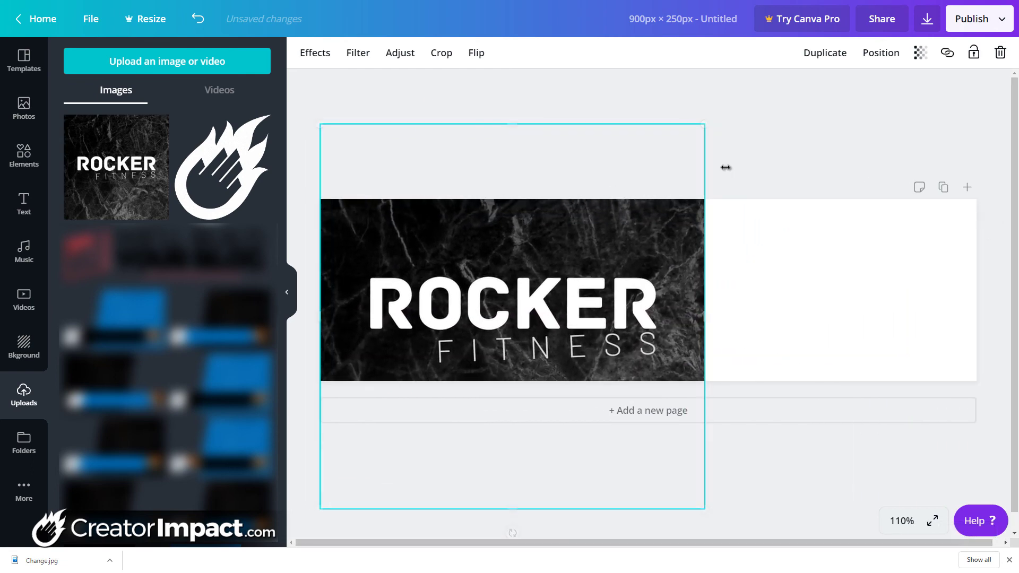
left_click_drag(711, 121, 965, 13)
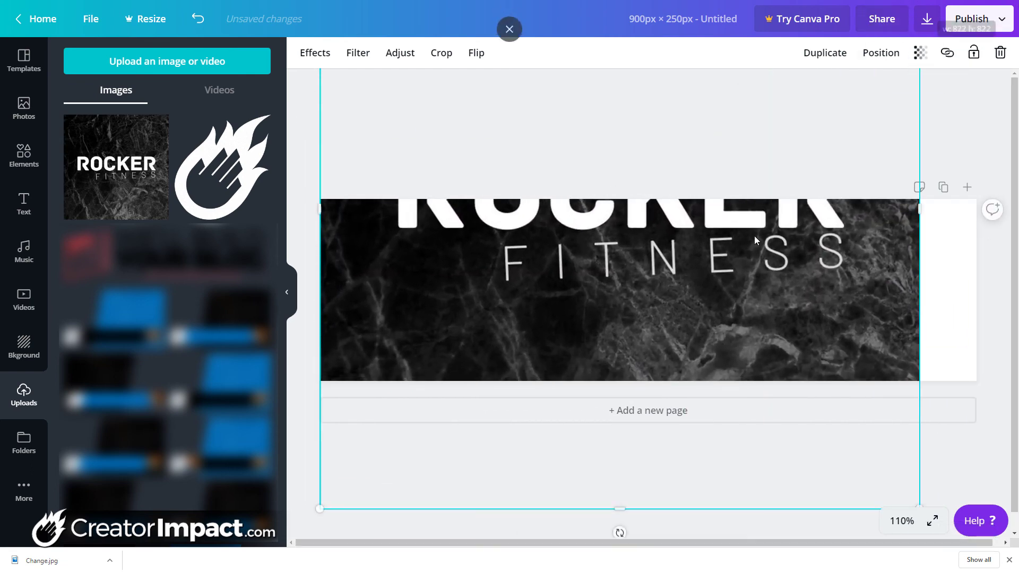
left_click_drag(732, 275, 657, 412)
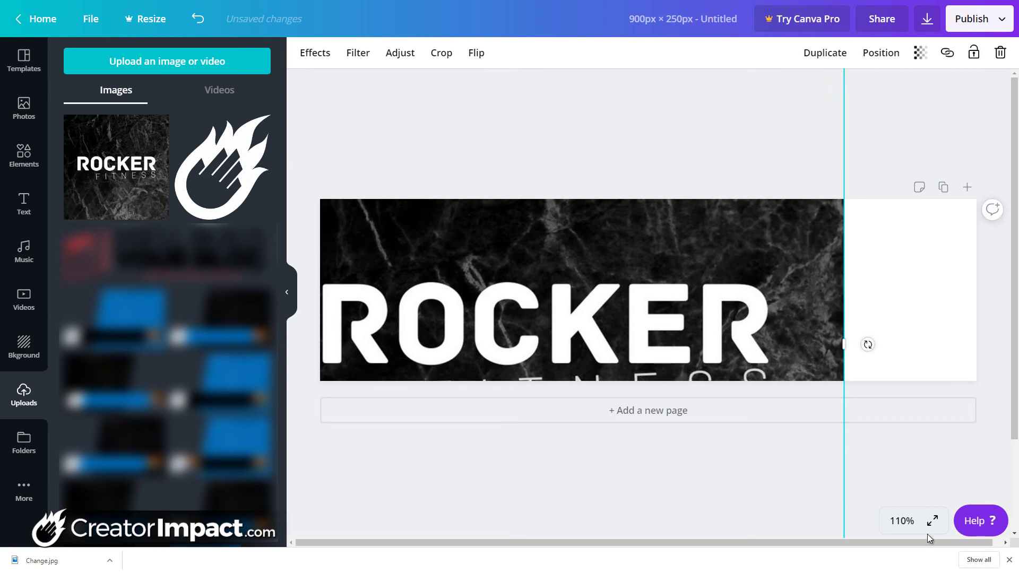
left_click(929, 520)
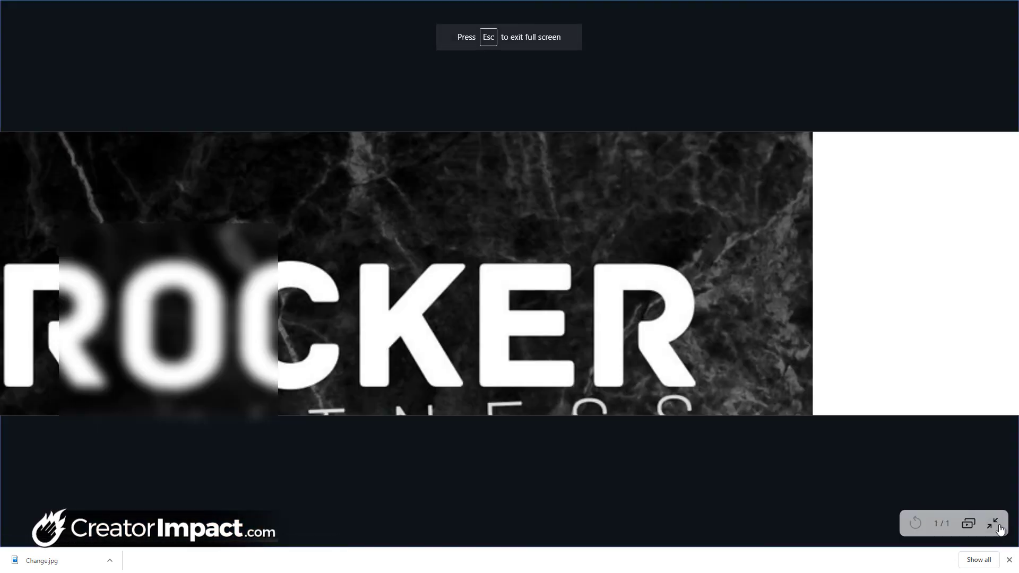
left_click(998, 526)
Step: At 75% zoom, enlarge the image to cover the banner and centre it
left_click(900, 520)
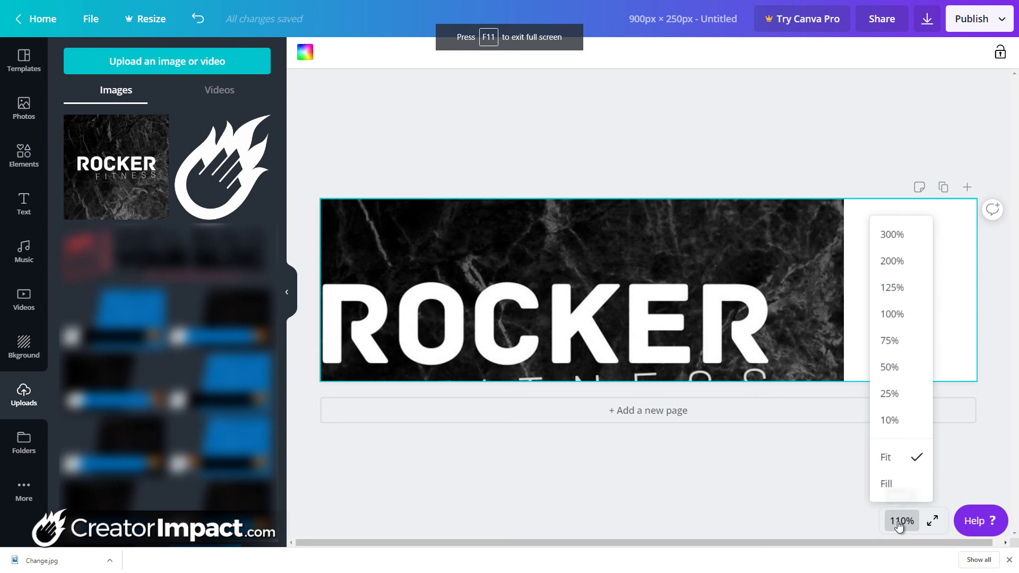
left_click(899, 340)
left_click(767, 263)
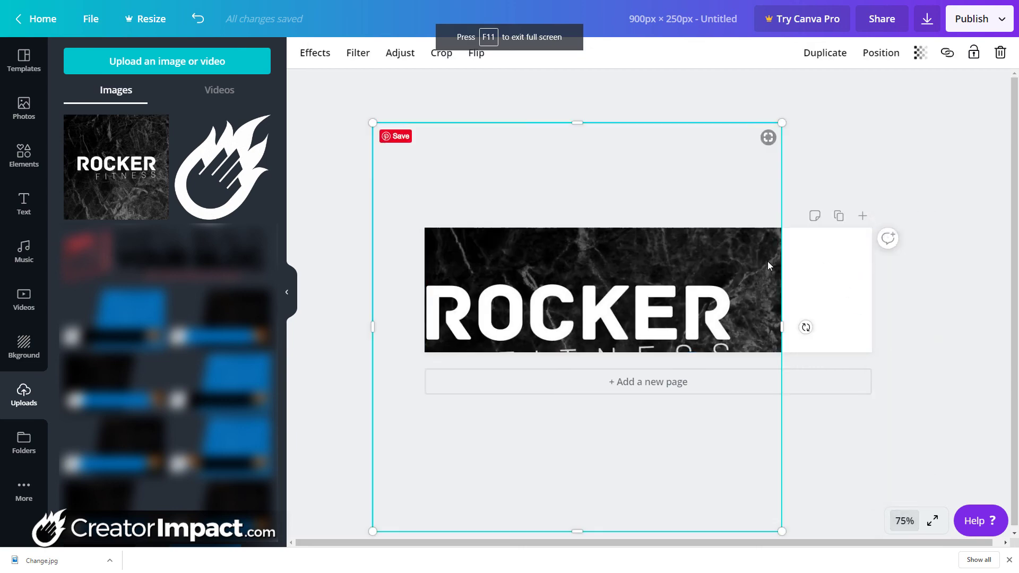
left_click_drag(839, 98, 892, 82)
left_click_drag(827, 317, 847, 323)
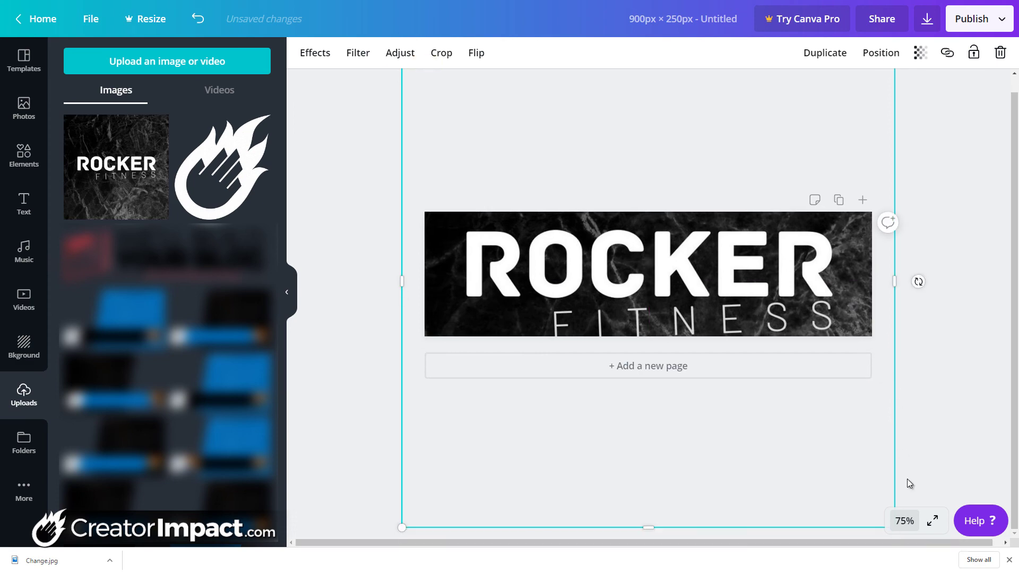
left_click(932, 521)
key("Escape")
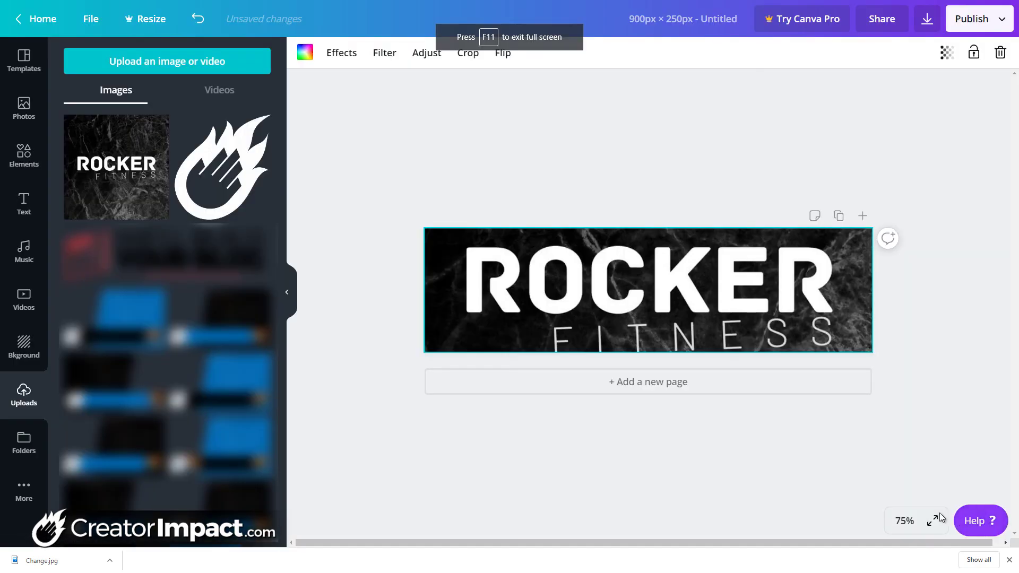
Step: At 25% zoom, resize the image so the title spans the banner, then return to 100%
left_click(904, 521)
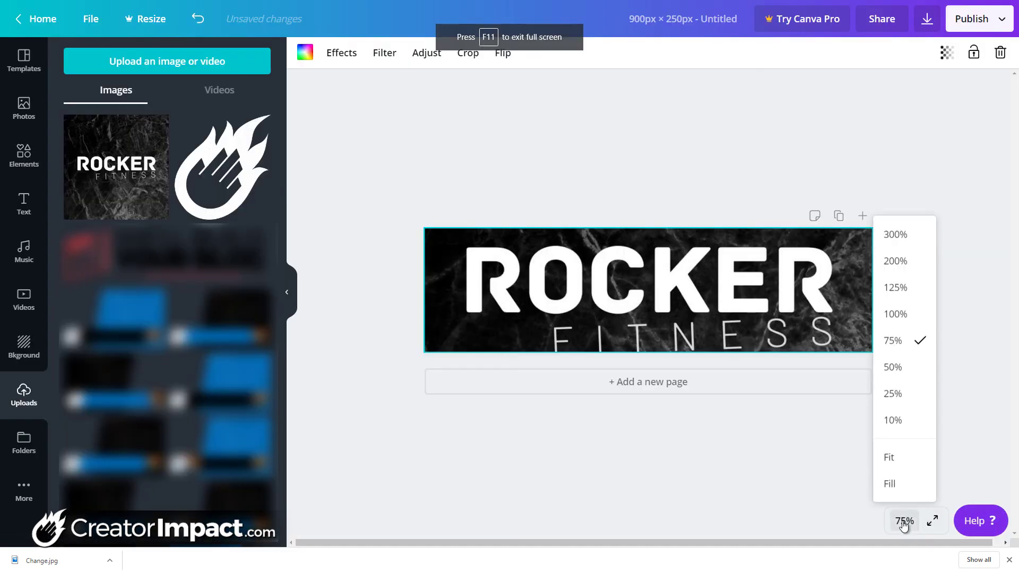
left_click(905, 402)
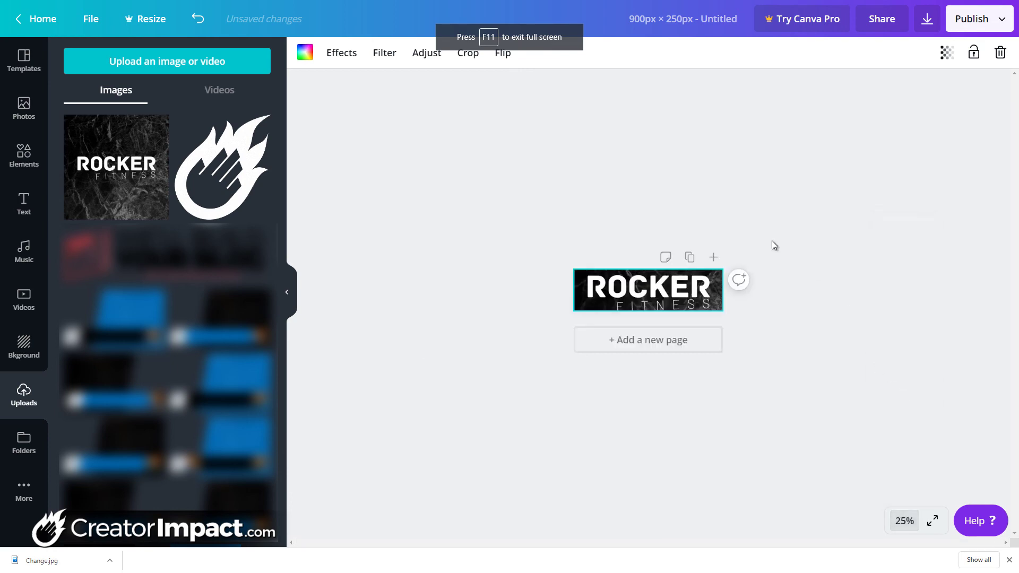
left_click(675, 298)
left_click(645, 319)
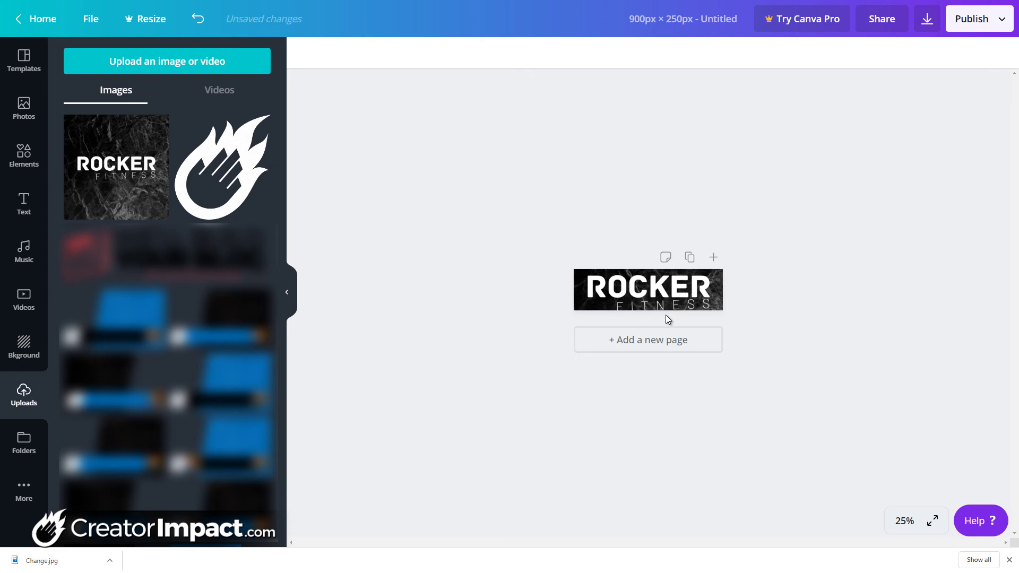
key("ctrl+z")
mouse_move(684, 295)
left_mouse_down()
mouse_move(640, 300)
mouse_move(684, 296)
left_mouse_up()
left_click_drag(566, 209, 573, 217)
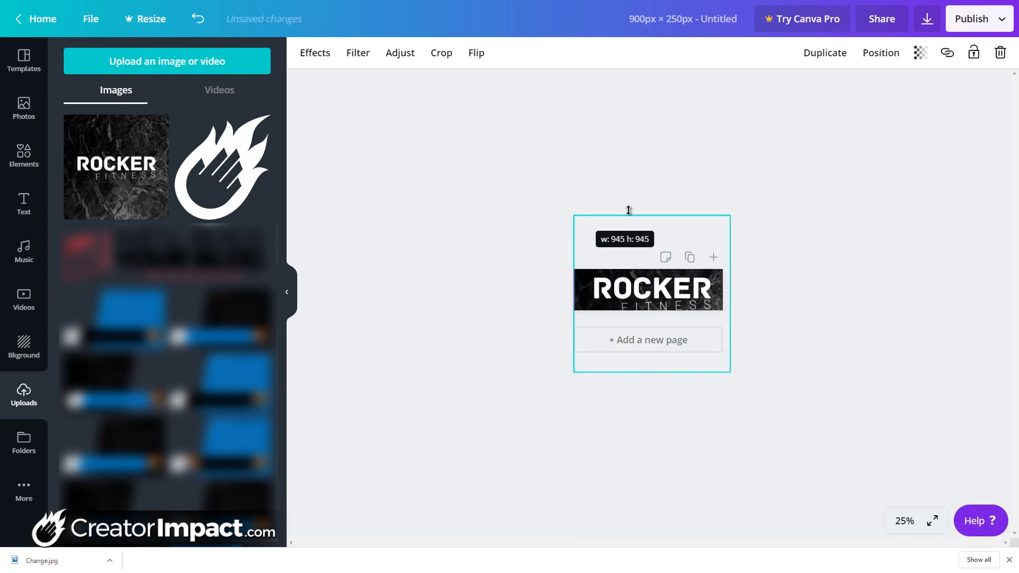
left_click_drag(730, 215, 722, 219)
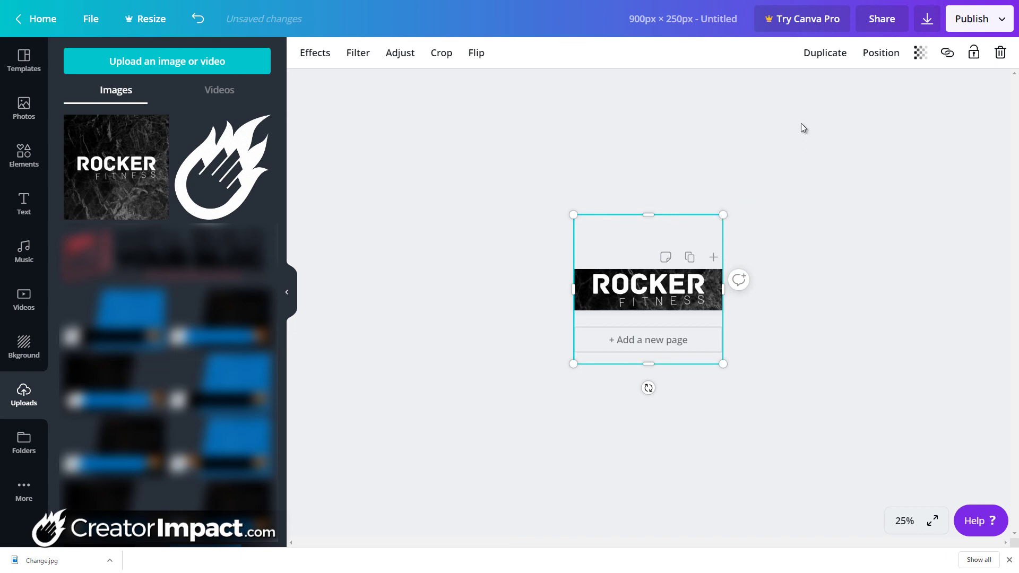
left_click(934, 519)
left_click(991, 523)
left_click(904, 521)
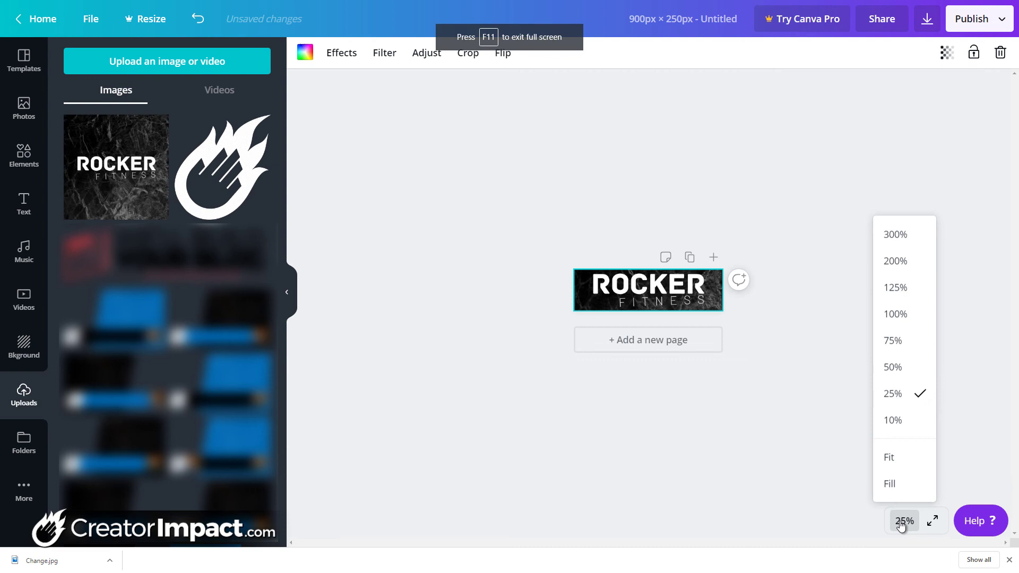
left_click(902, 314)
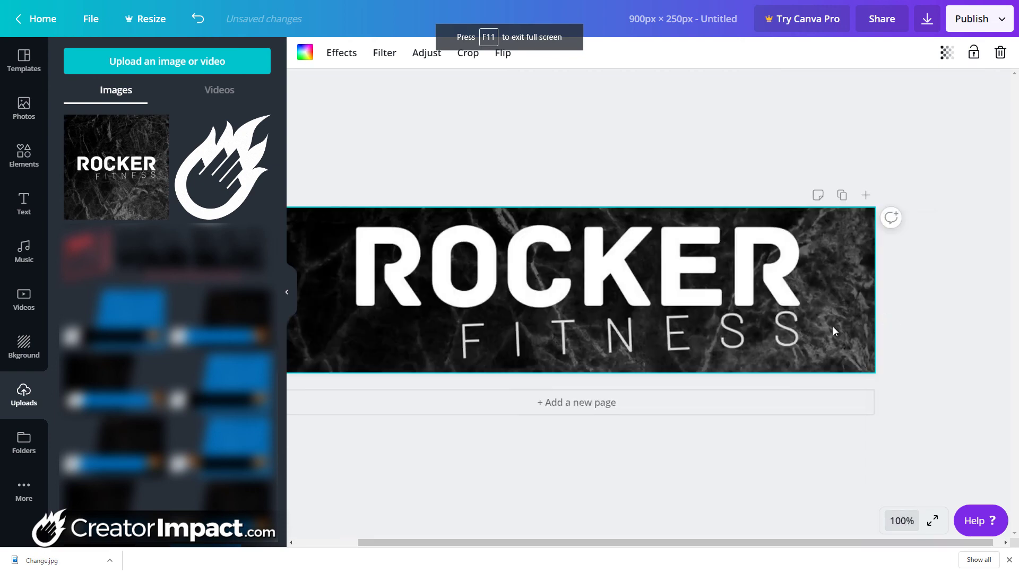
Step: Export the 900 × 250 banner as a JPG and dismiss the Canva Pro offer
left_click(687, 451)
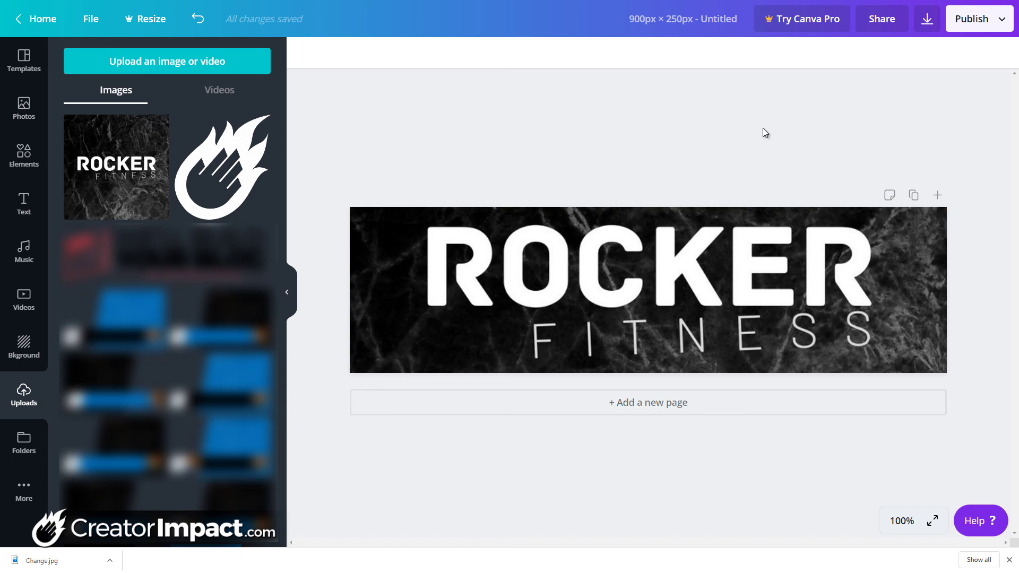
left_click(925, 20)
left_click(853, 114)
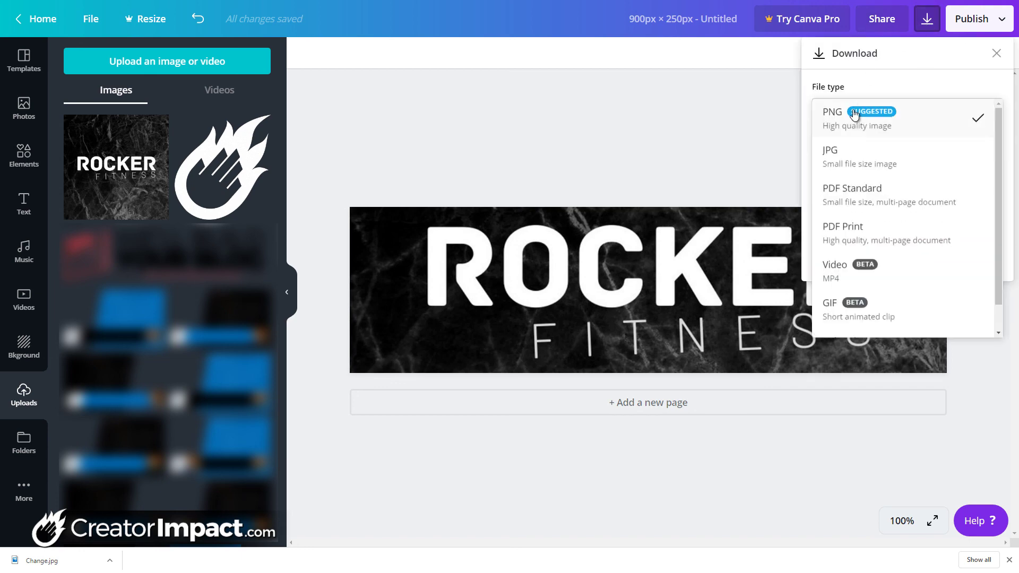
left_click(849, 155)
left_click(906, 251)
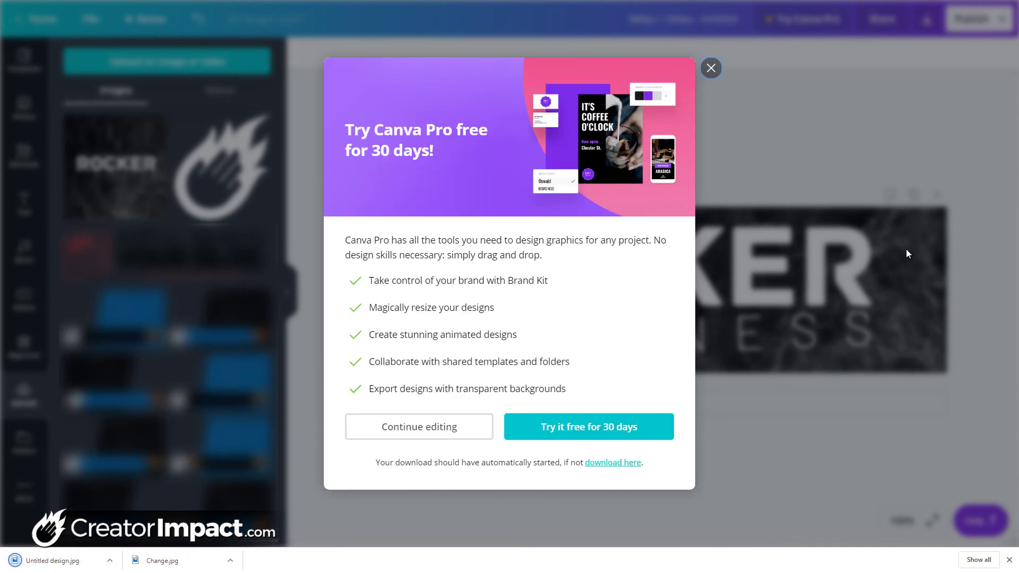
left_click(711, 68)
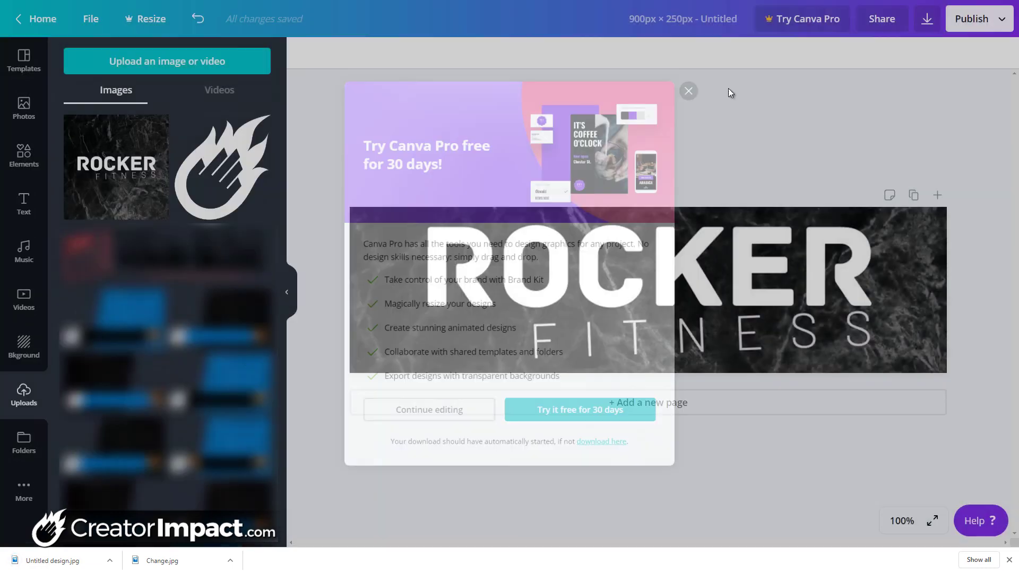